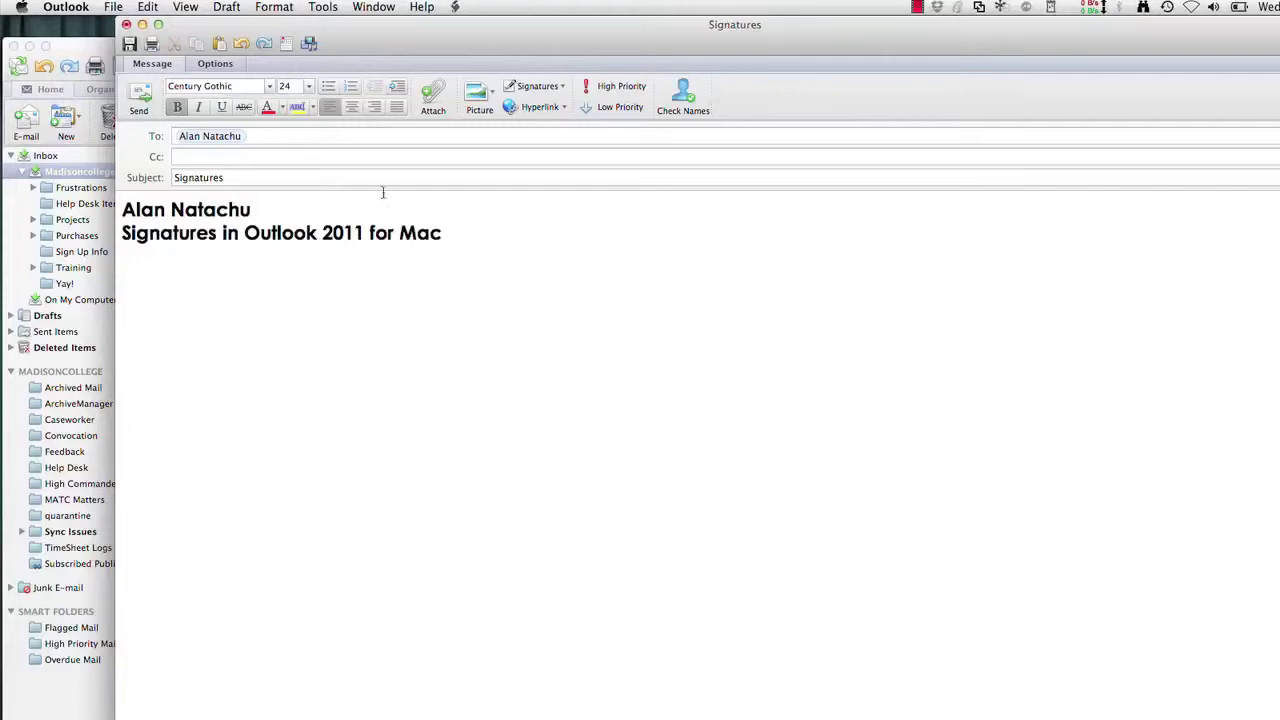
Discard the unsaved Signatures message and start a new blank e-mail.
left_click(126, 24)
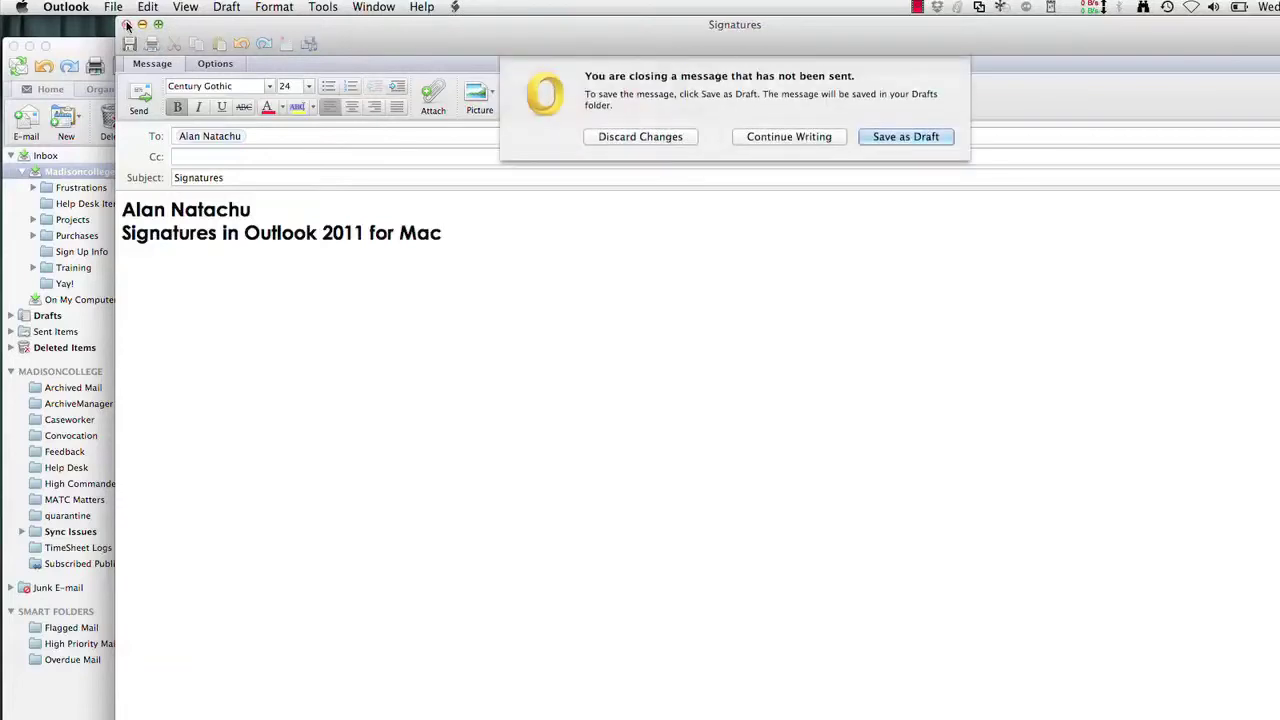
left_click(664, 133)
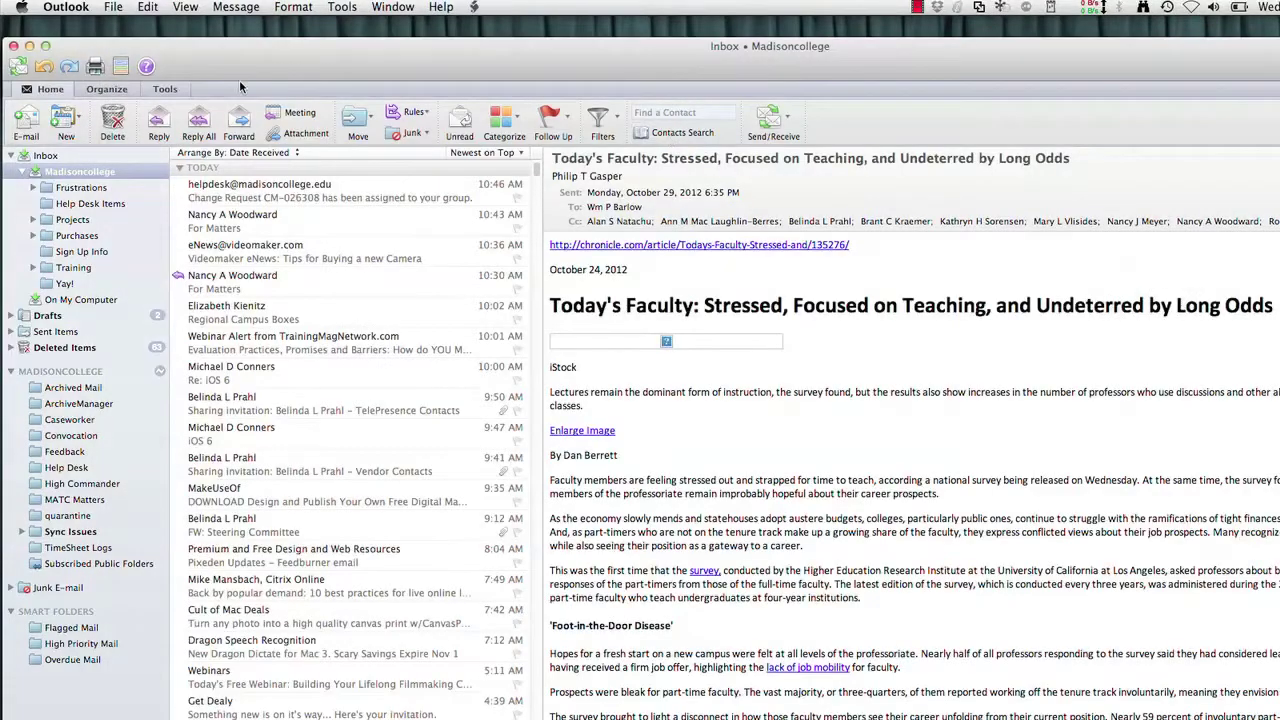
left_click(26, 122)
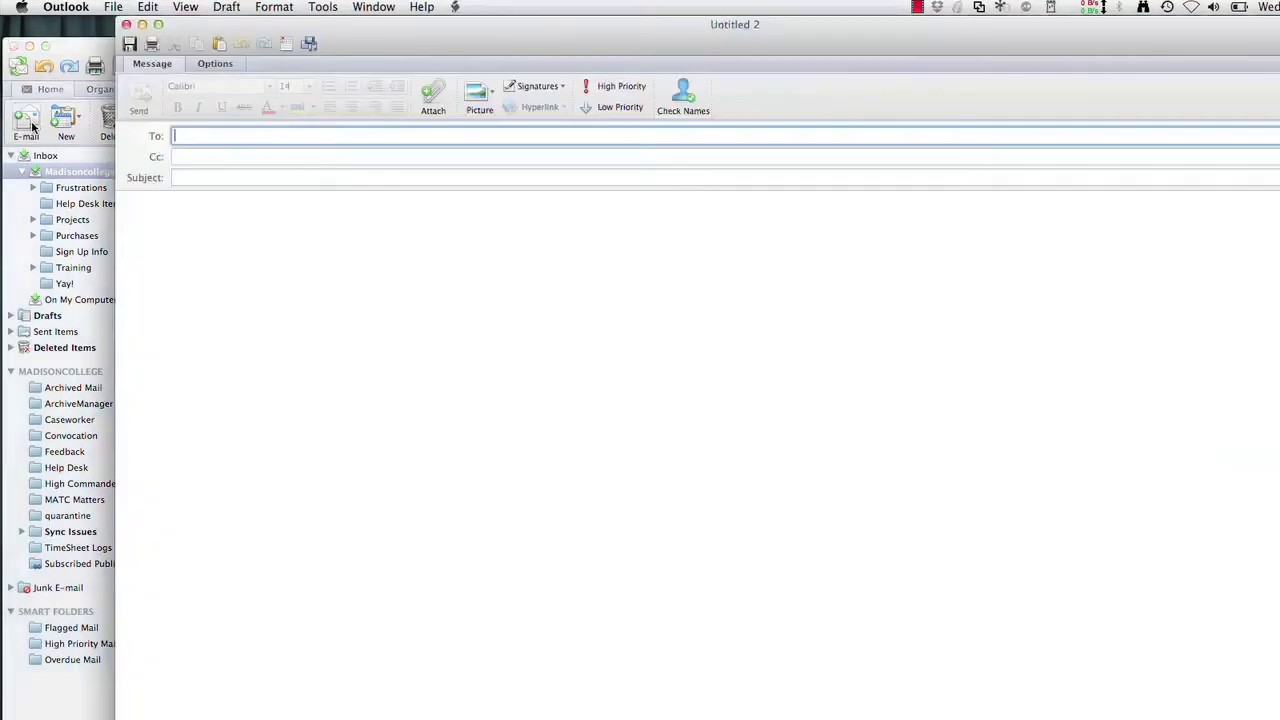
Type the 'Technology Training Coordinator' title and a phone extension line into the Untitled signature.
left_click(343, 277)
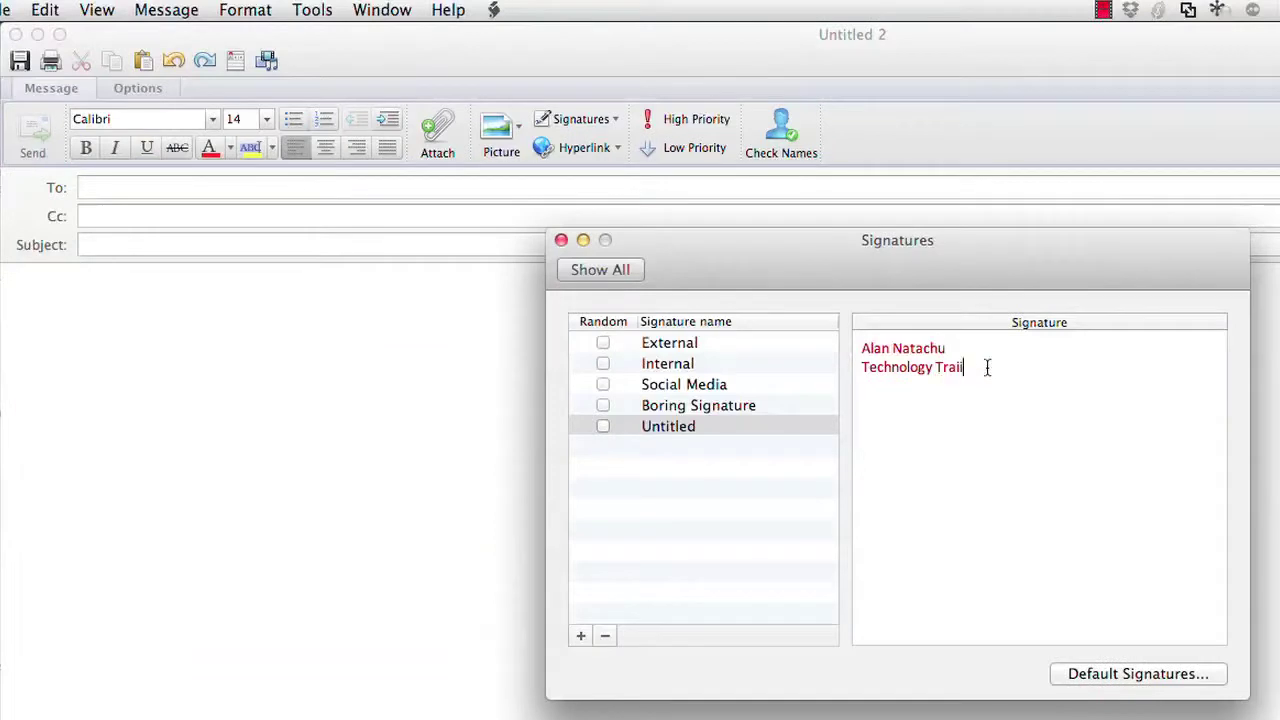
type("ning Coordinator")
key("Return")
type("x65")
key("BackSpace")
key("BackSpace")
type("6050")
Set the selected signature text to Century Gothic, Bold Italic, 18 pt.
mouse_move(862, 387)
left_mouse_down()
mouse_move(874, 346)
mouse_move(860, 330)
left_mouse_up()
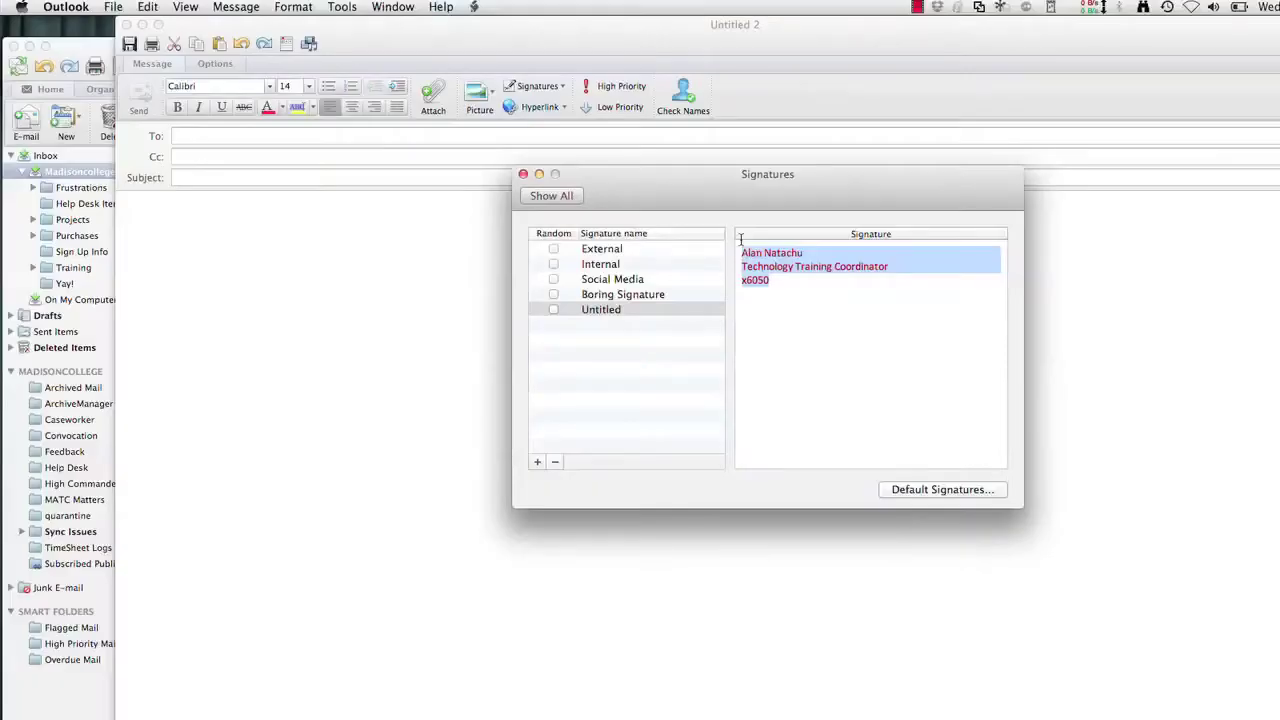
left_click(316, 6)
mouse_move(330, 28)
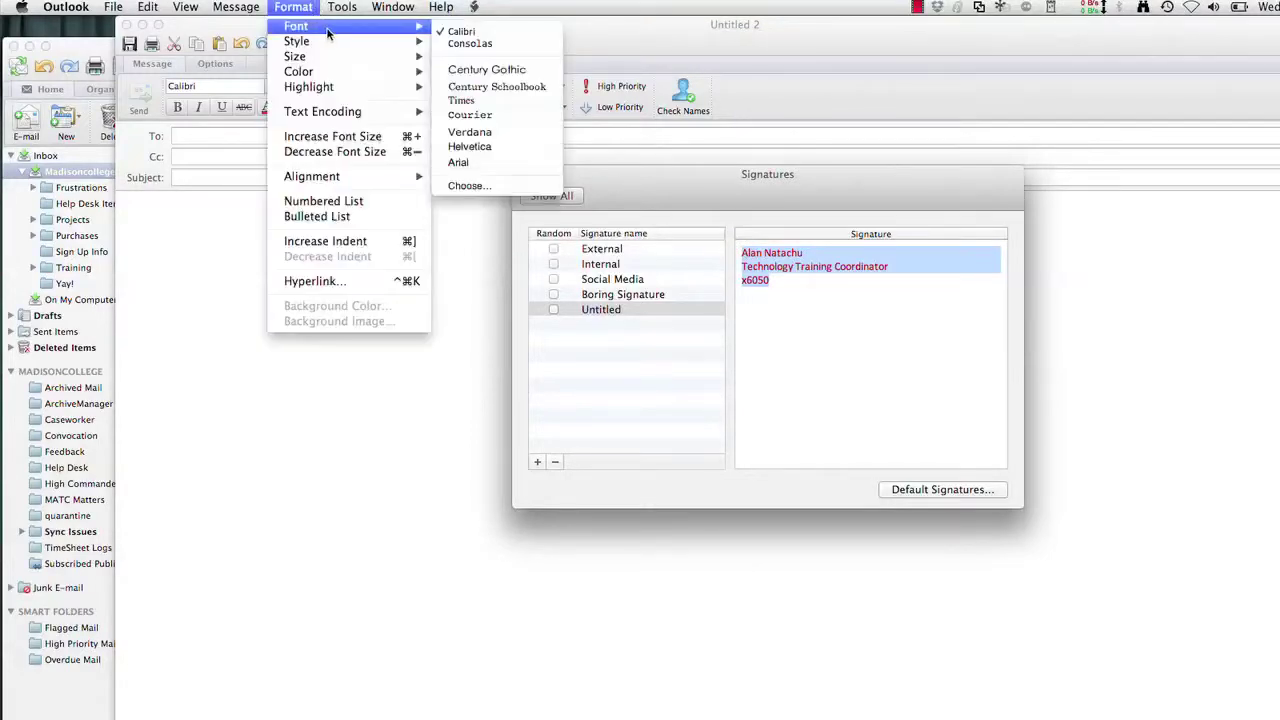
left_click(528, 188)
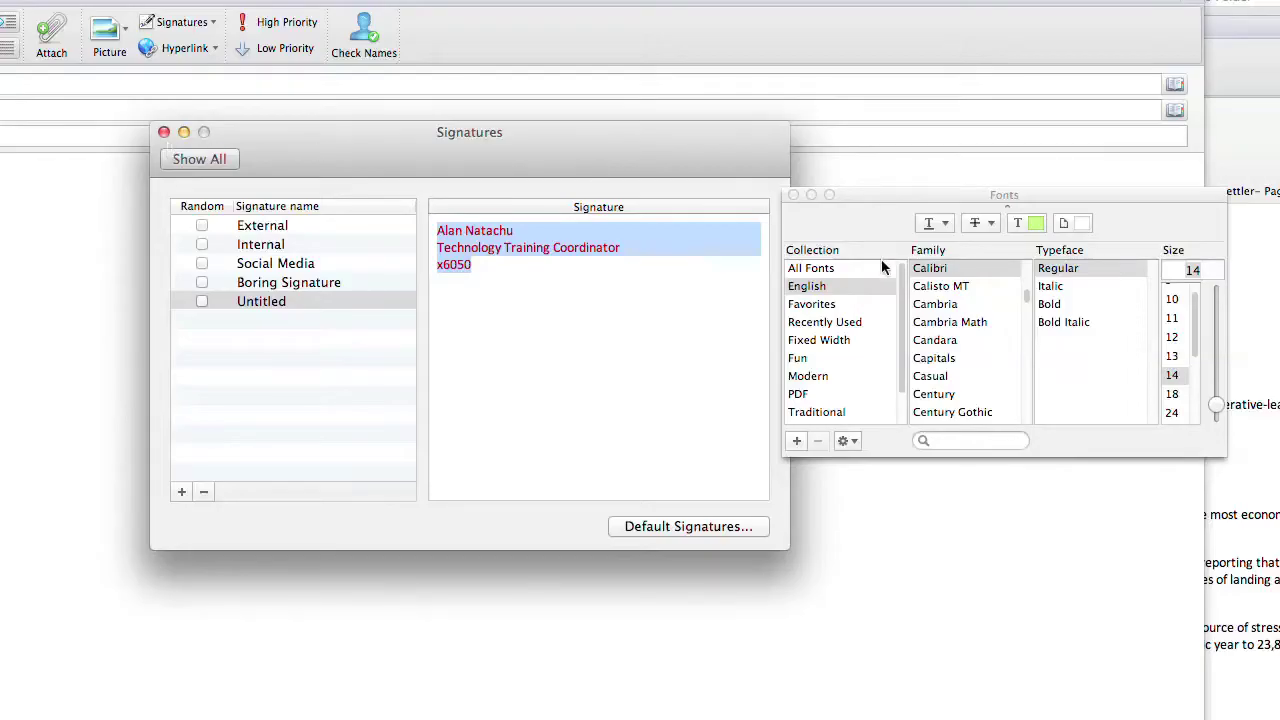
scroll(945, 347, "down", 3)
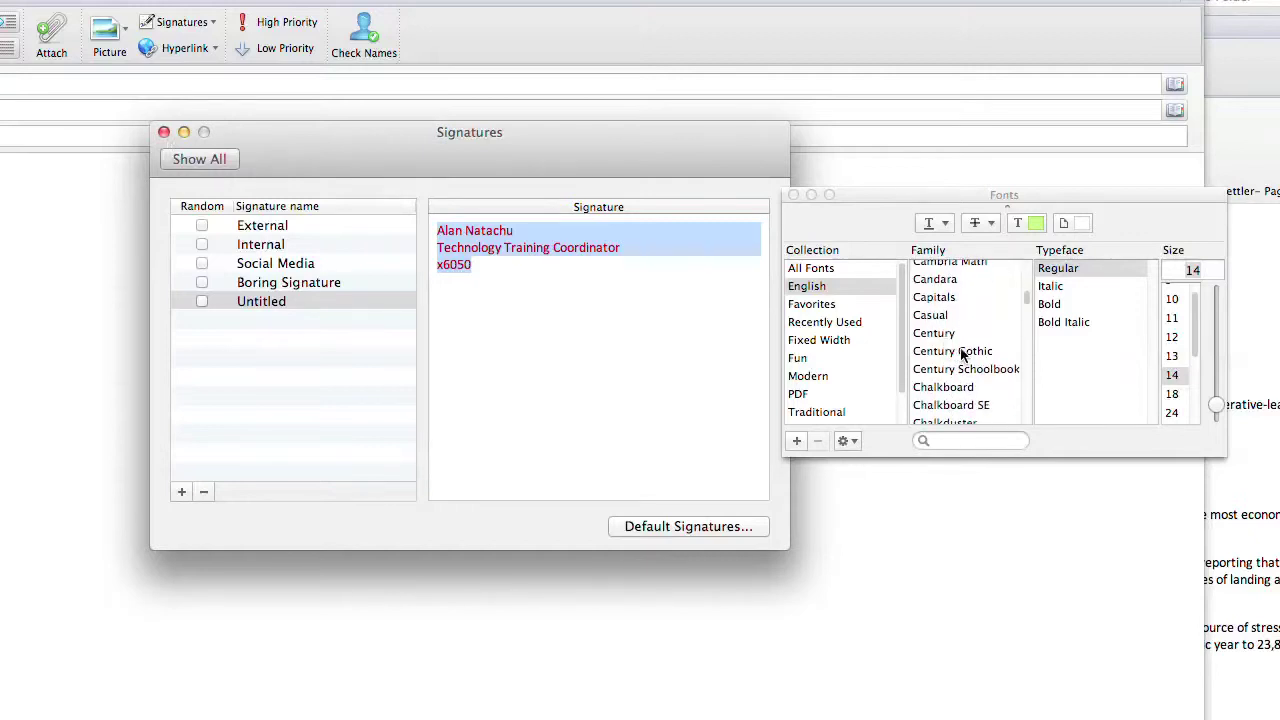
left_click(971, 352)
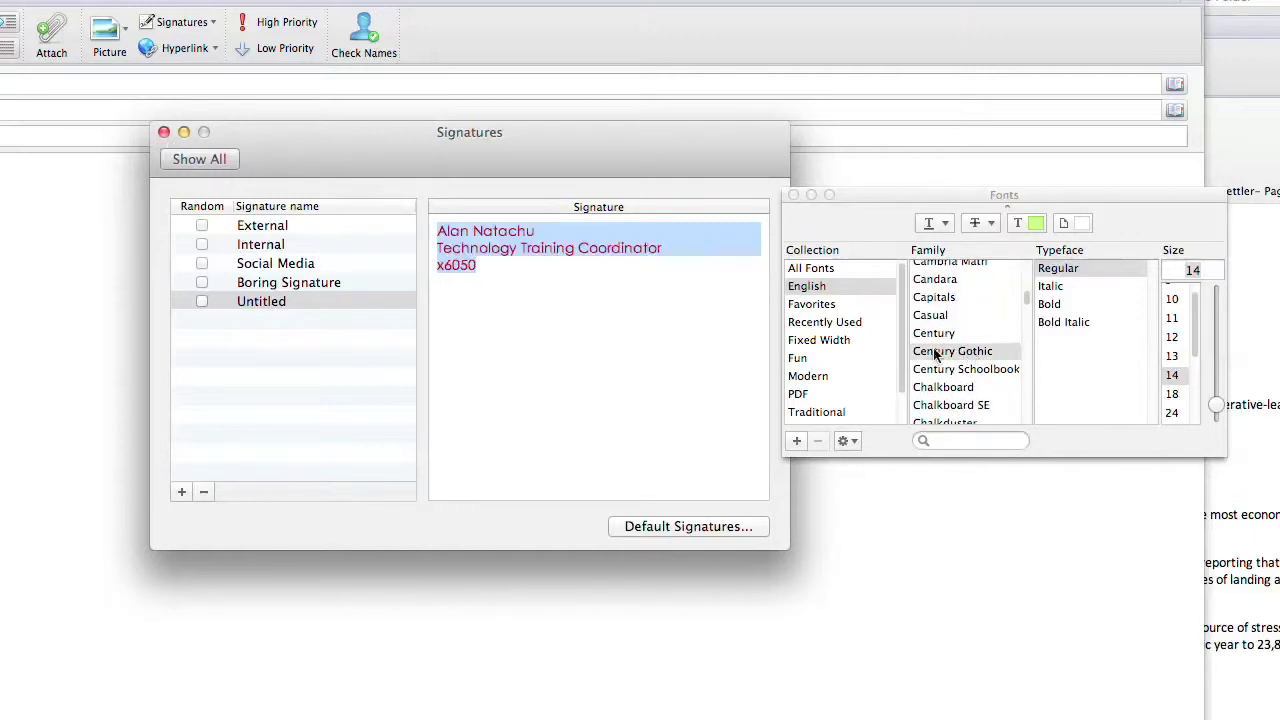
left_click(1058, 320)
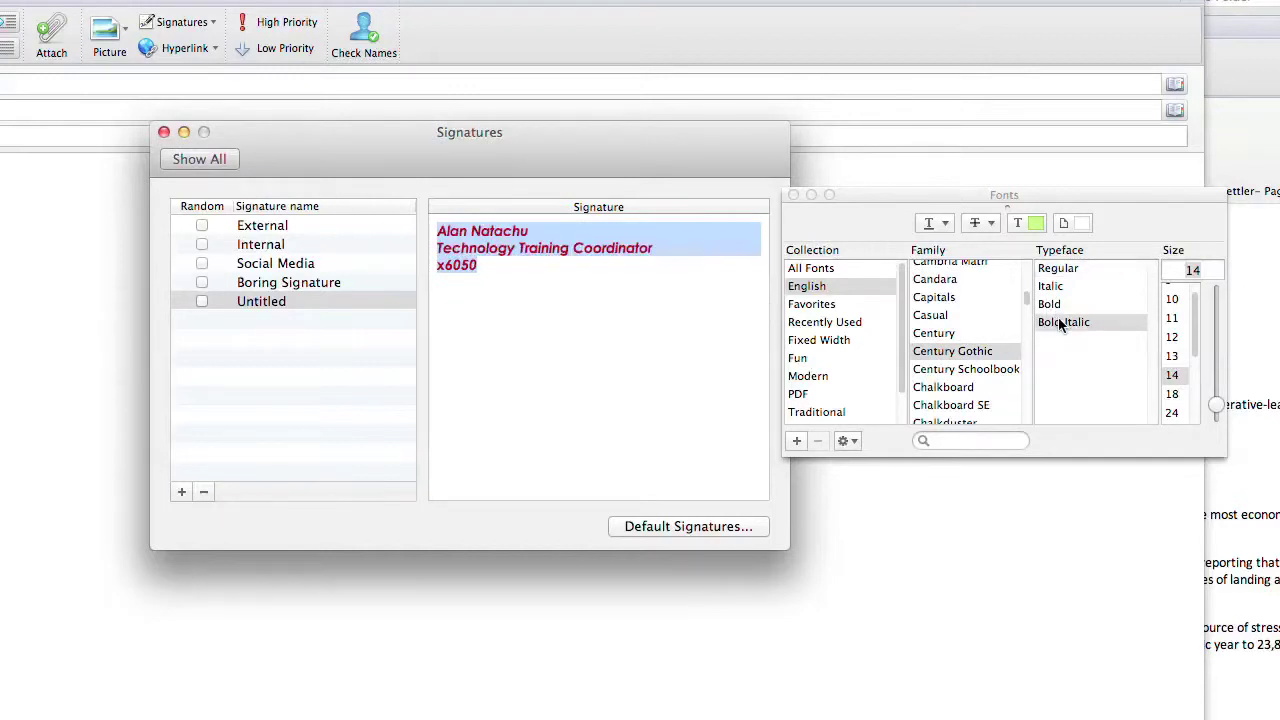
left_click(1172, 394)
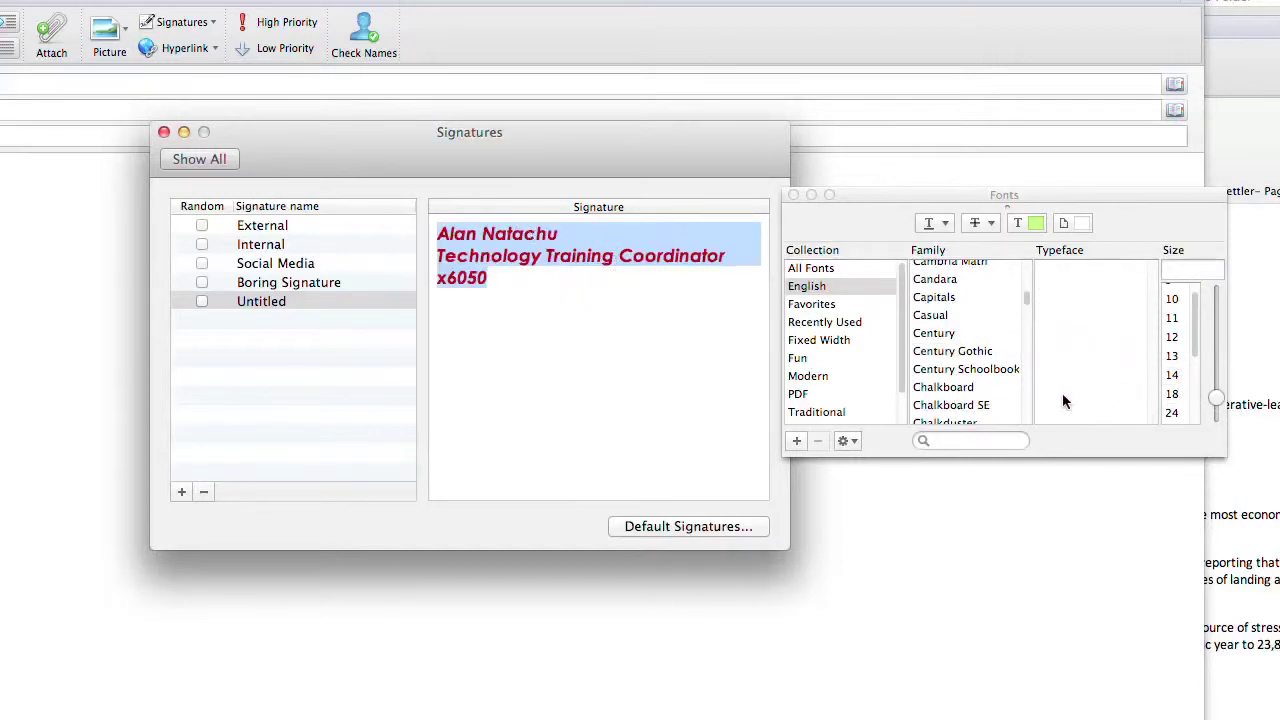
Change the signature text colour to black (Licorice) and close the Colors picker.
left_click(1036, 223)
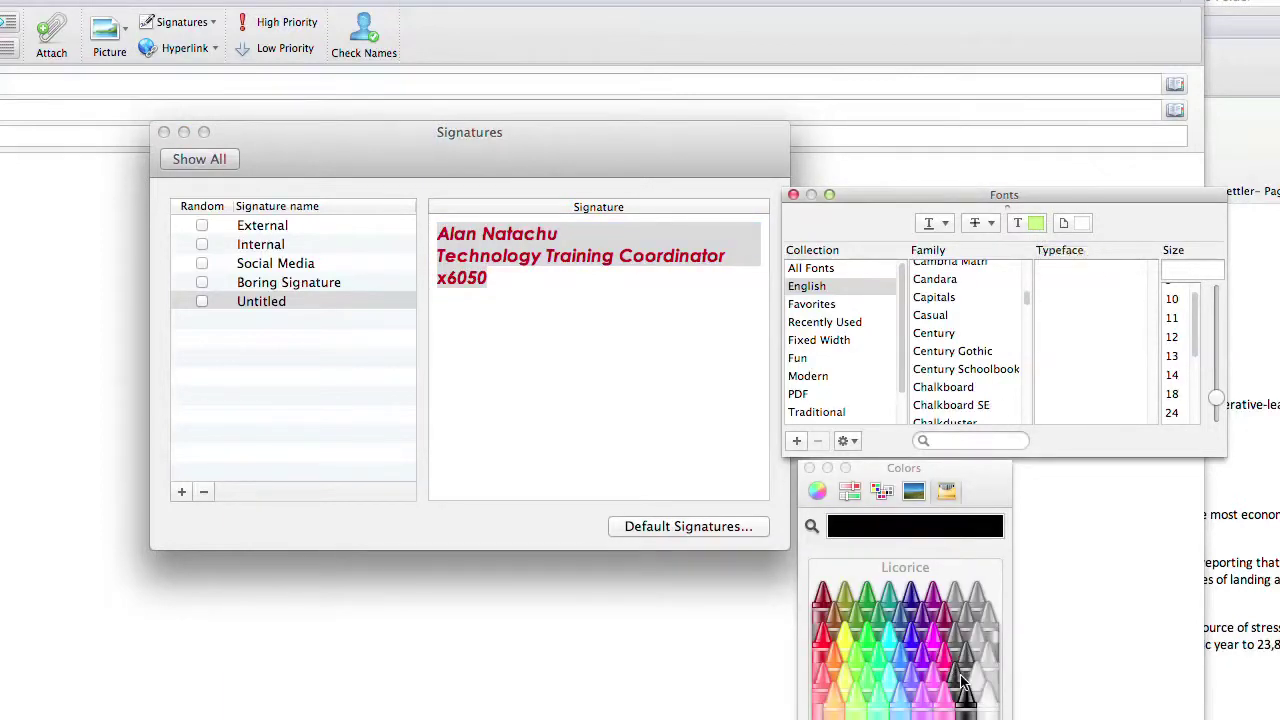
left_click(868, 598)
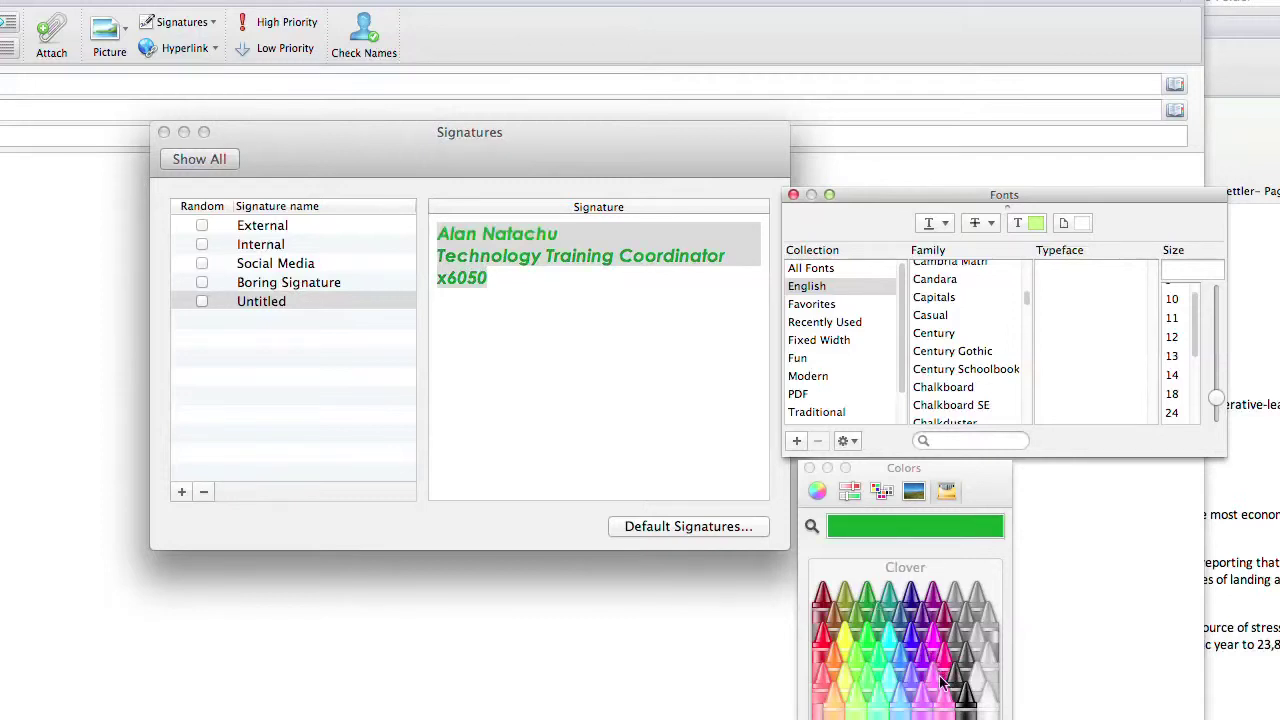
left_click(970, 716)
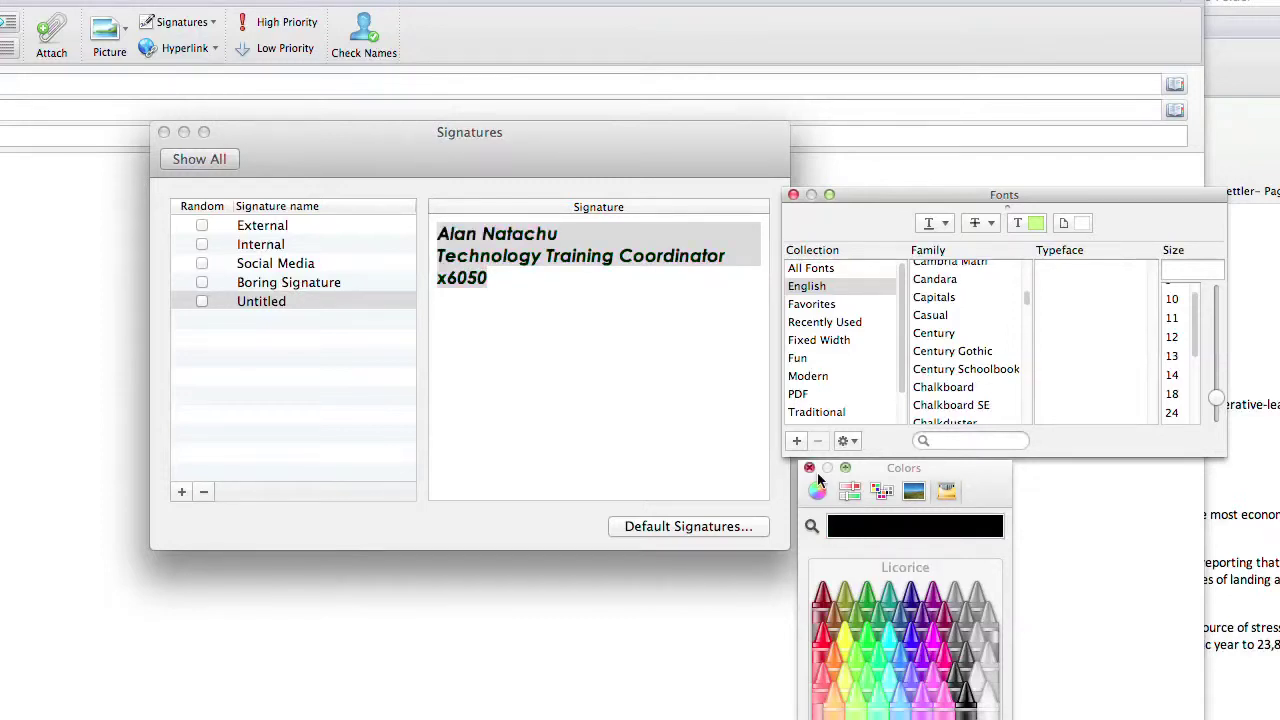
left_click(810, 468)
left_click(580, 291)
left_click(580, 291)
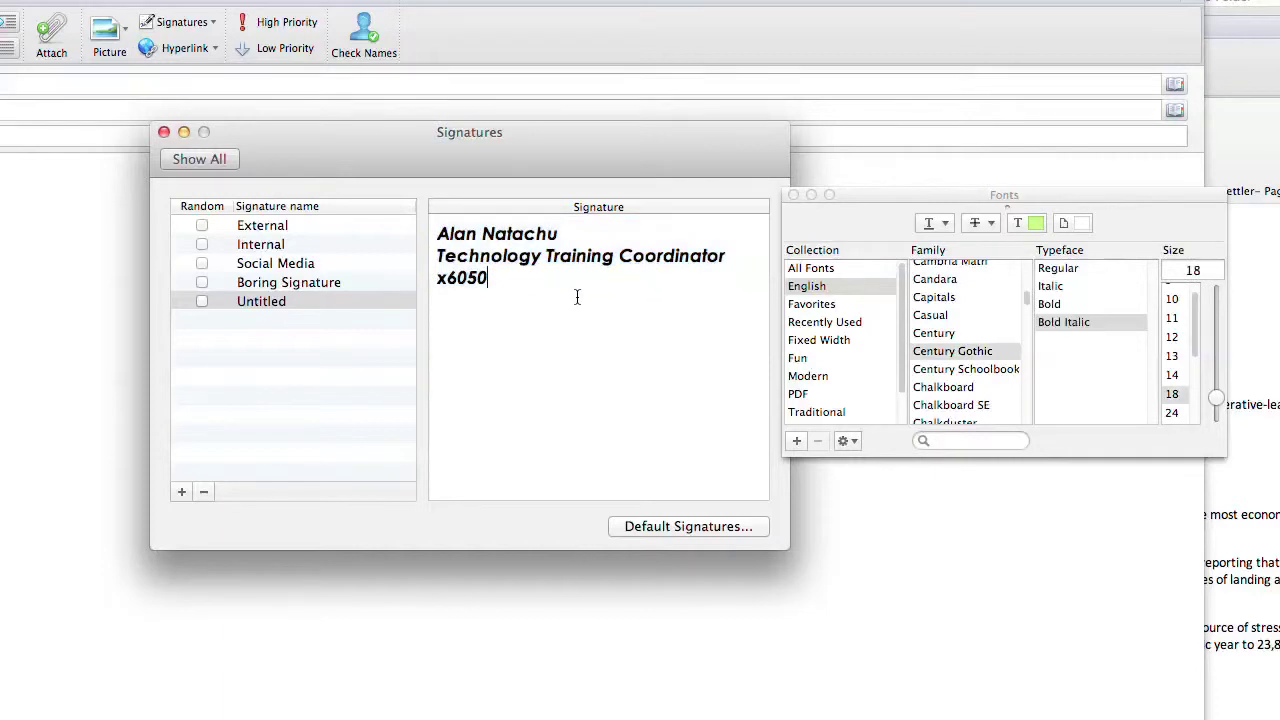
double_click(275, 301)
Rename the untitled signature to 'Simple Signature'.
type("Simple Signature")
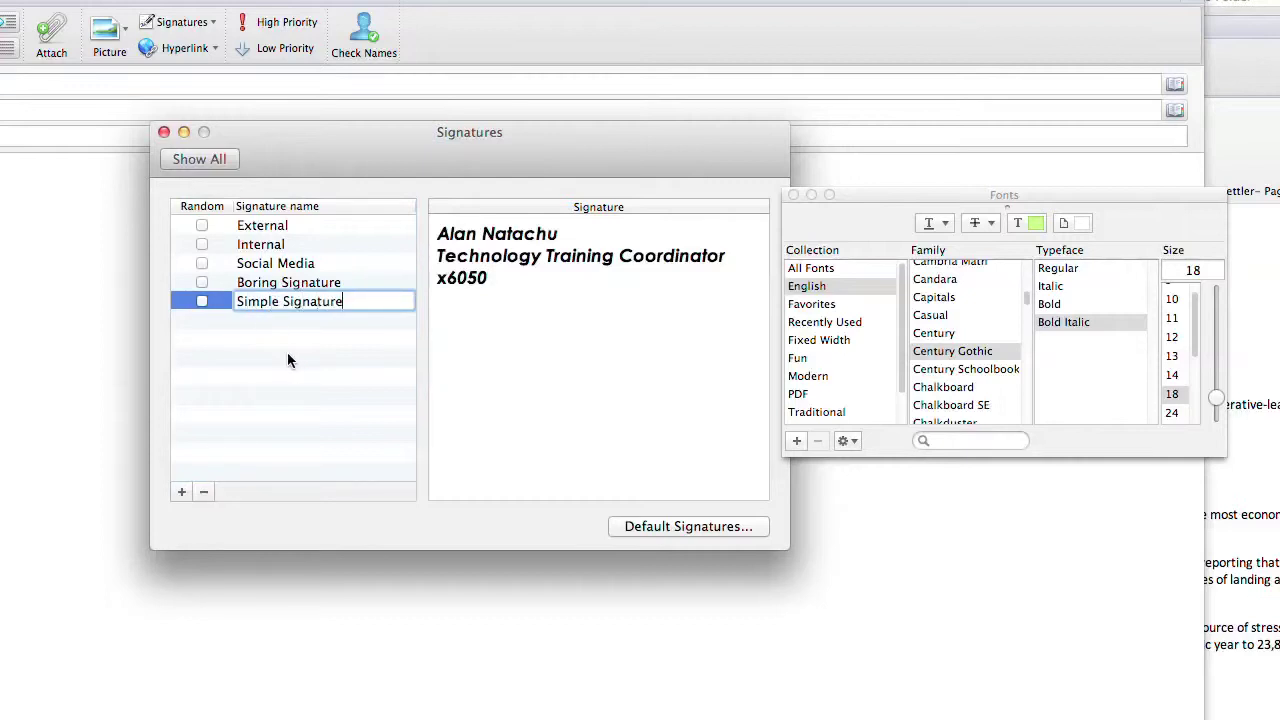
key("Return")
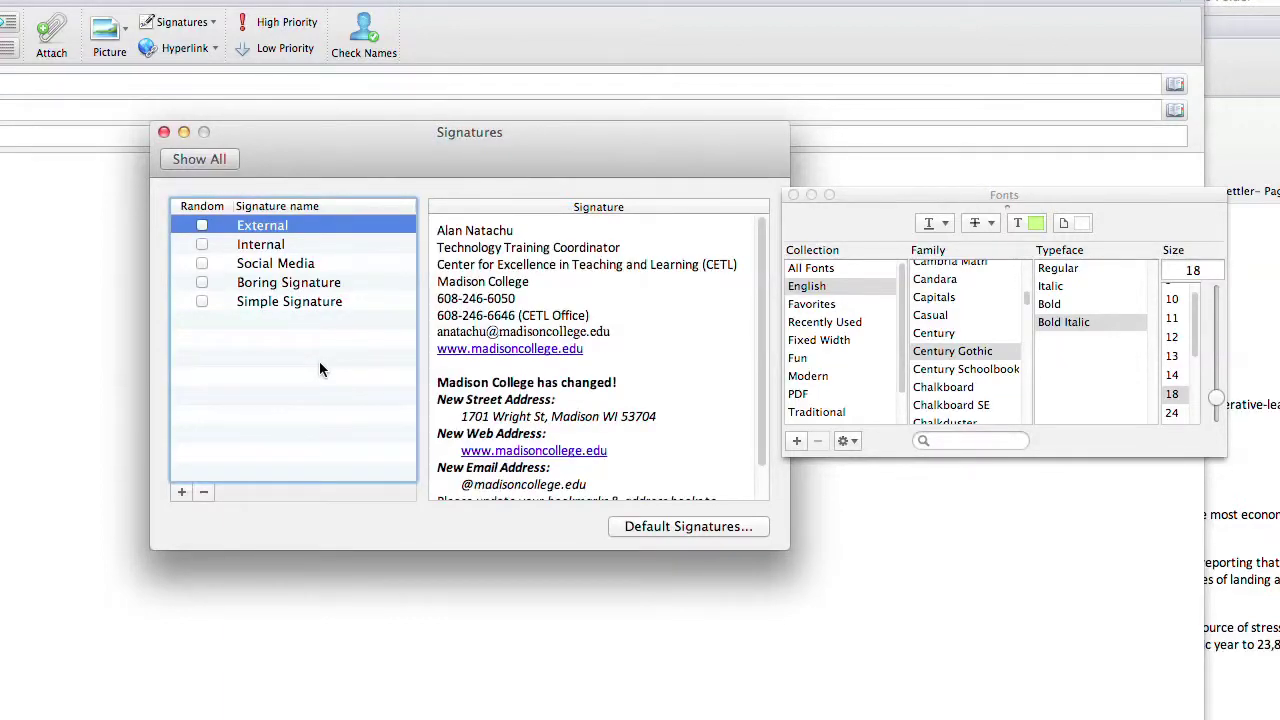
scroll(522, 341, "down", 1)
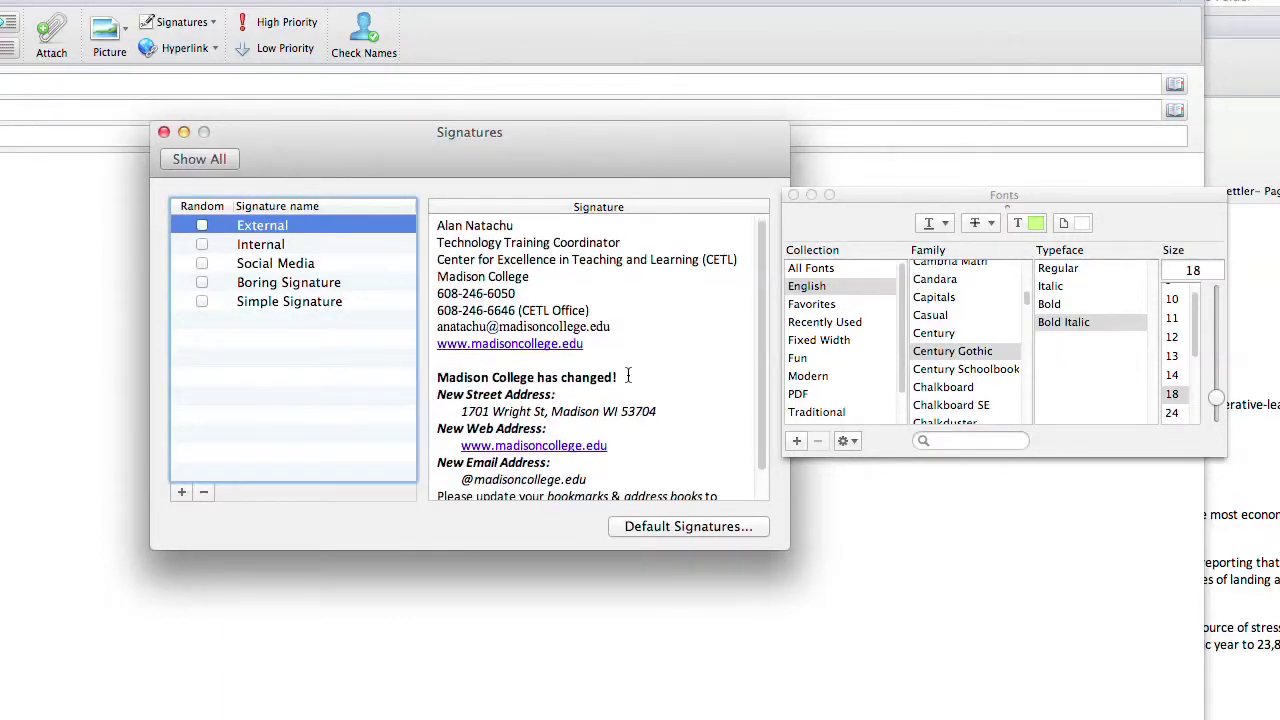
Review the e-mail and street address lines, then preview the Internal and Social Media signatures.
left_click_drag(499, 328, 612, 330)
left_click(636, 366)
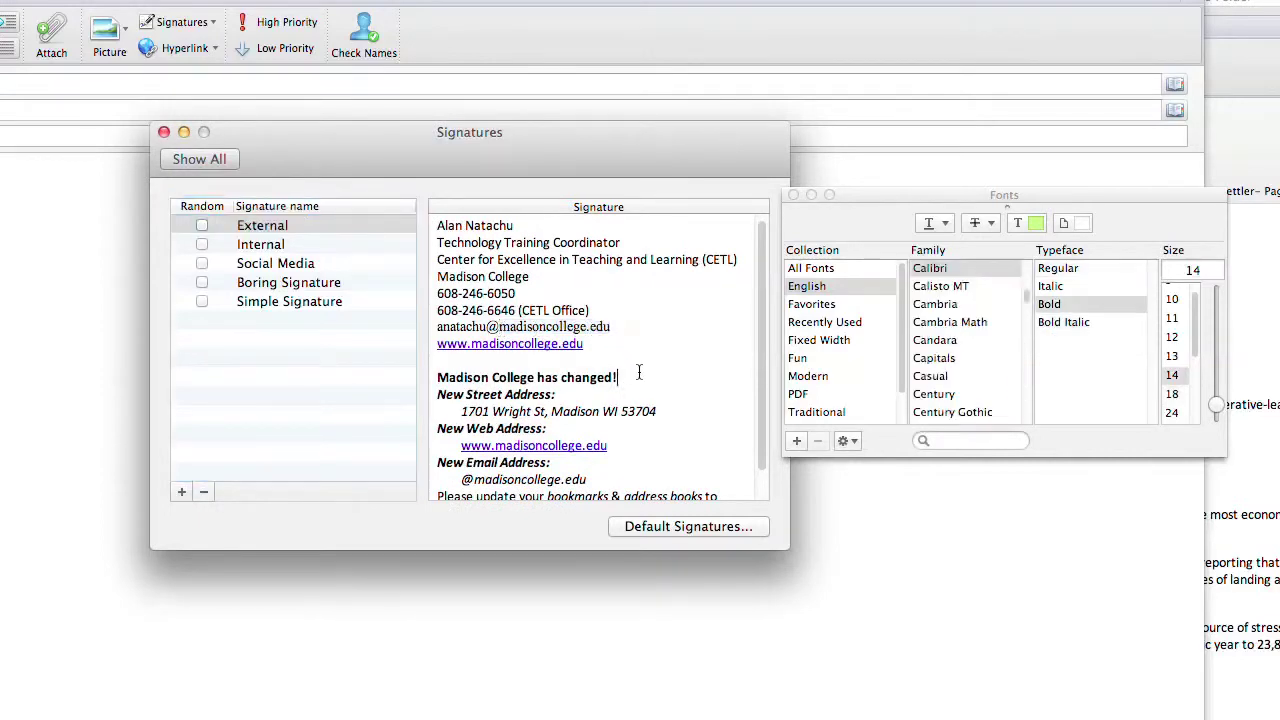
scroll(640, 368, "down", 2)
left_click_drag(657, 397, 460, 398)
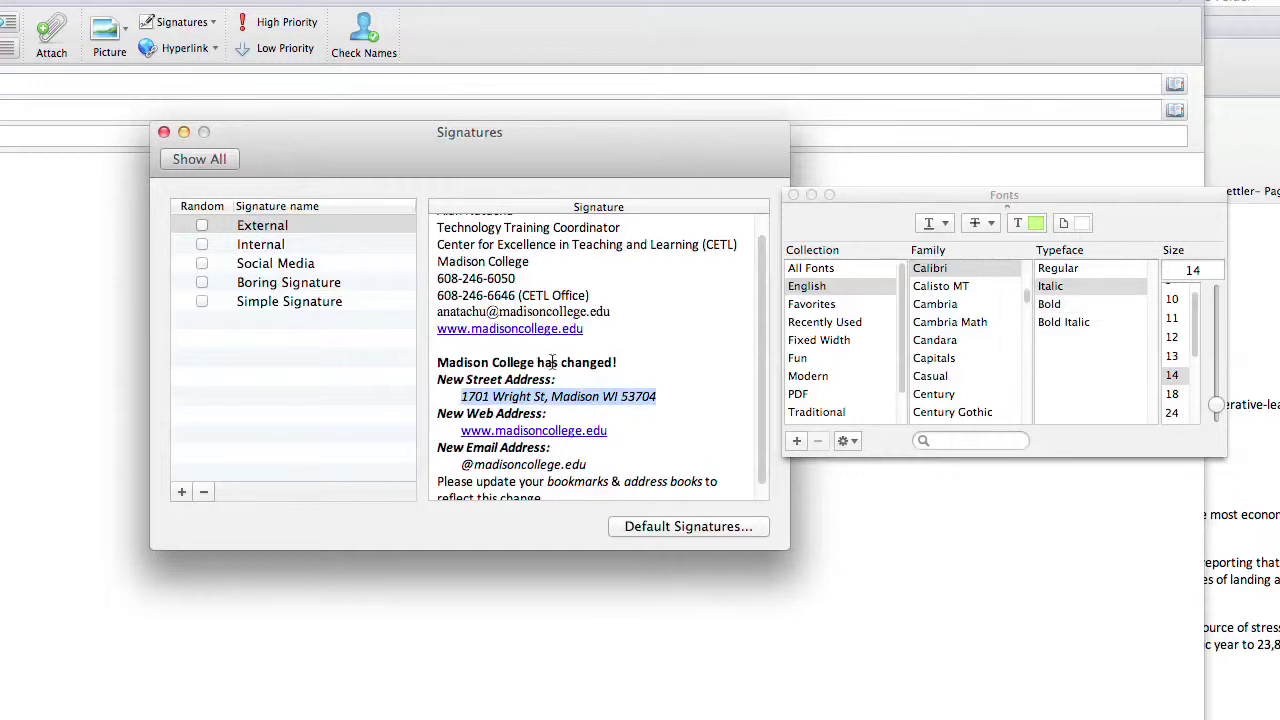
scroll(662, 417, "down", 1)
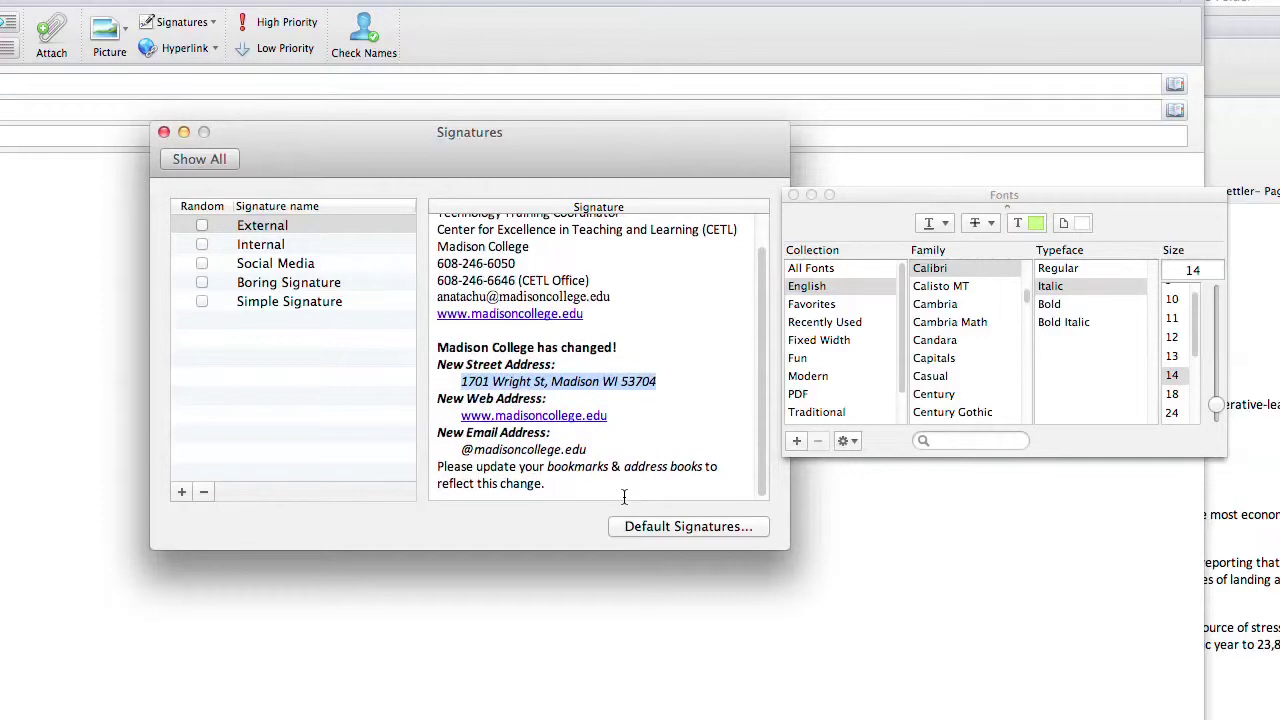
left_click(286, 248)
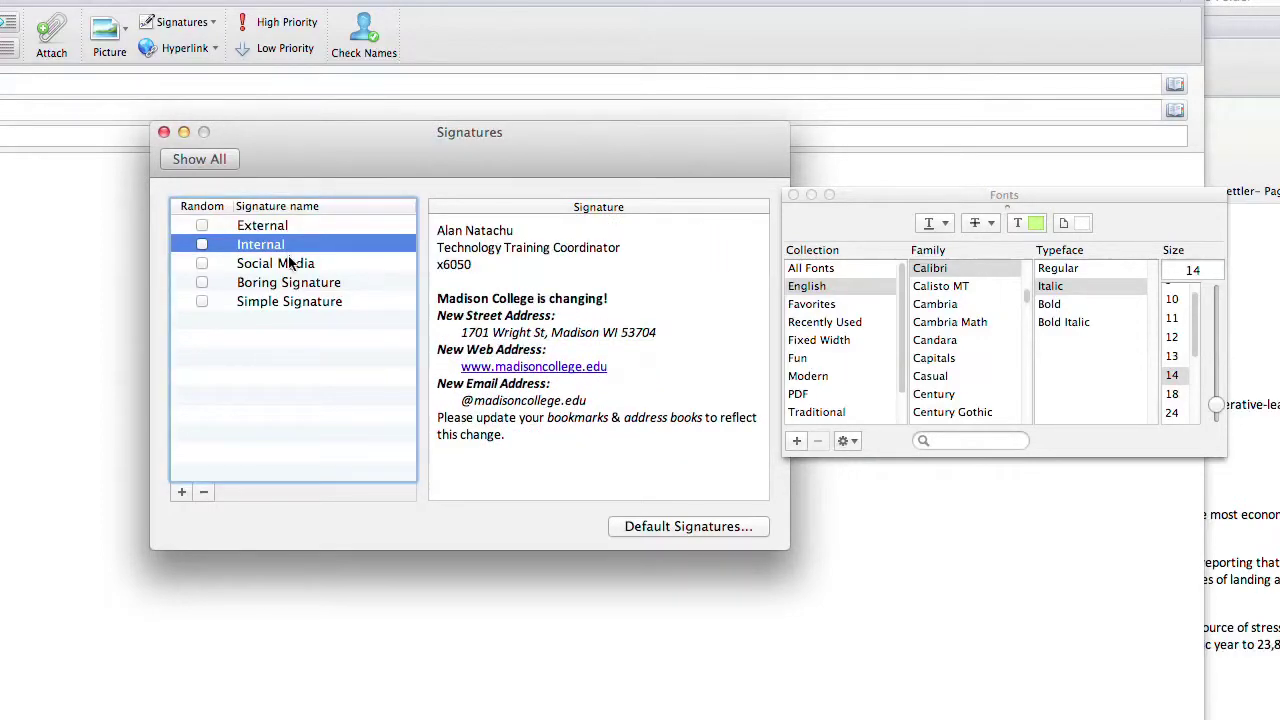
left_click(290, 262)
scroll(626, 322, "down", 3)
Delete the Boring Signature with the minus button, confirm, and close the Fonts panel.
scroll(626, 322, "down", 5)
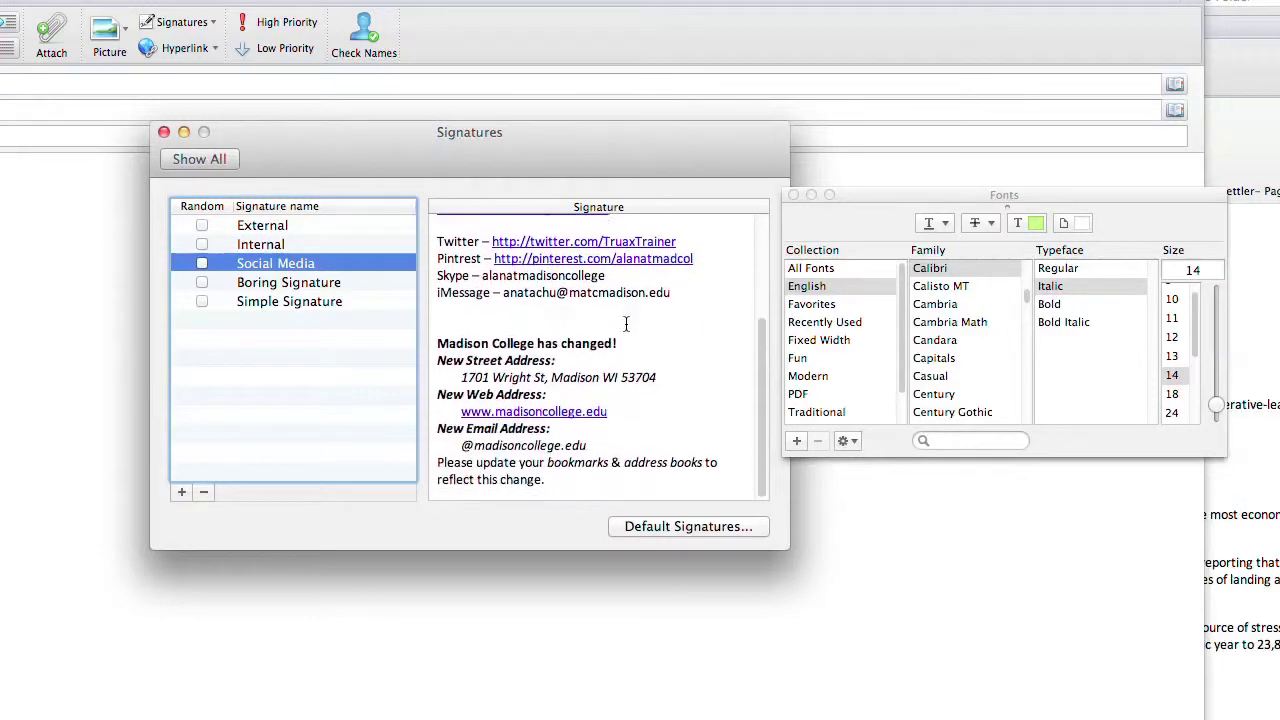
left_click(350, 282)
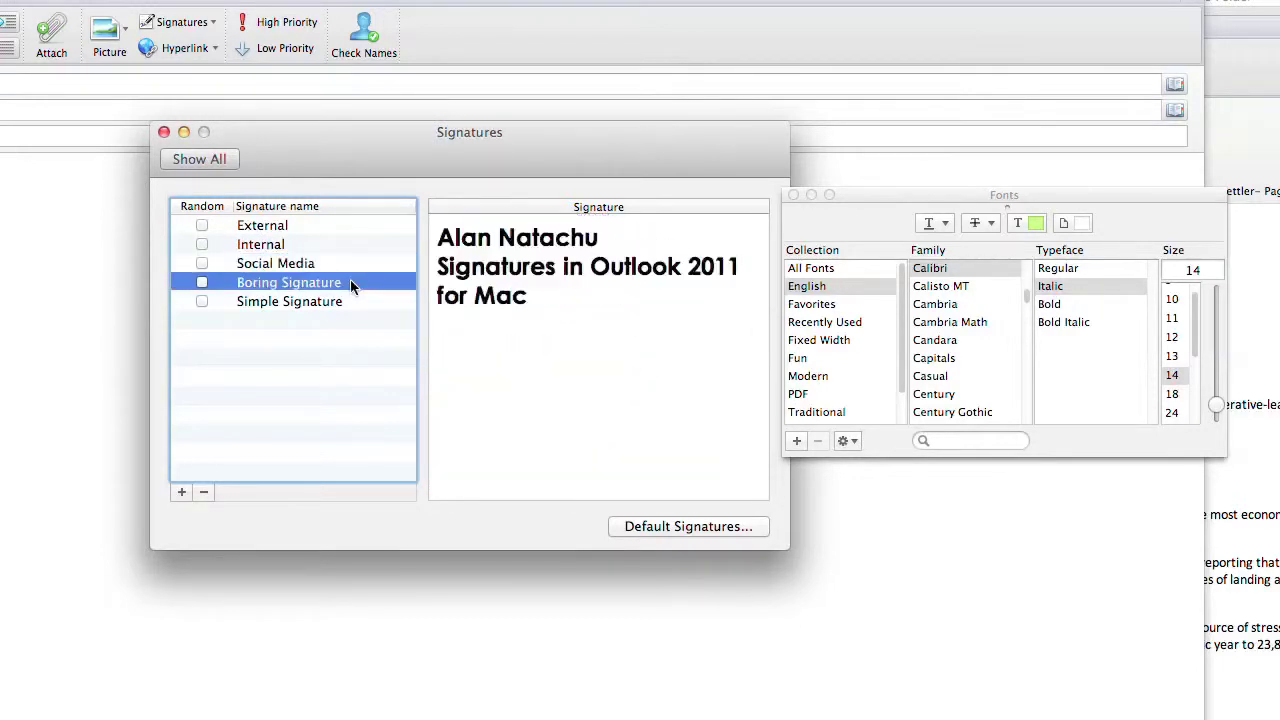
left_click(351, 302)
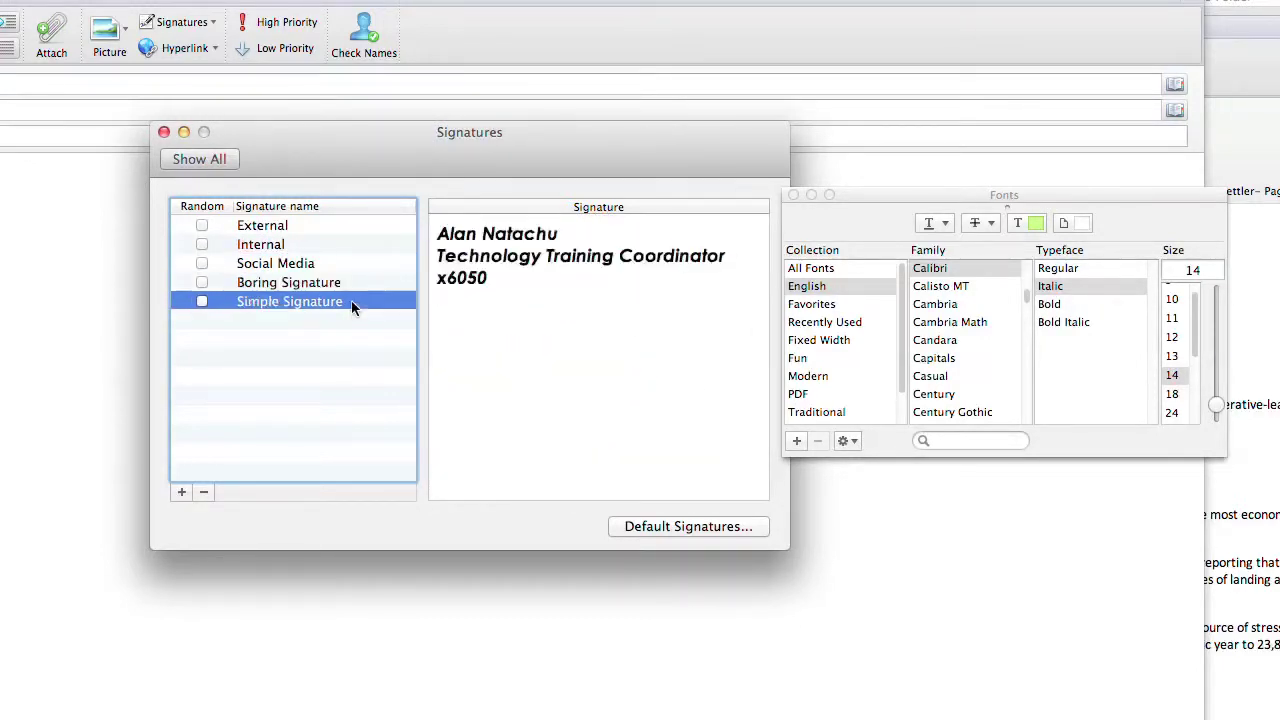
left_click(351, 283)
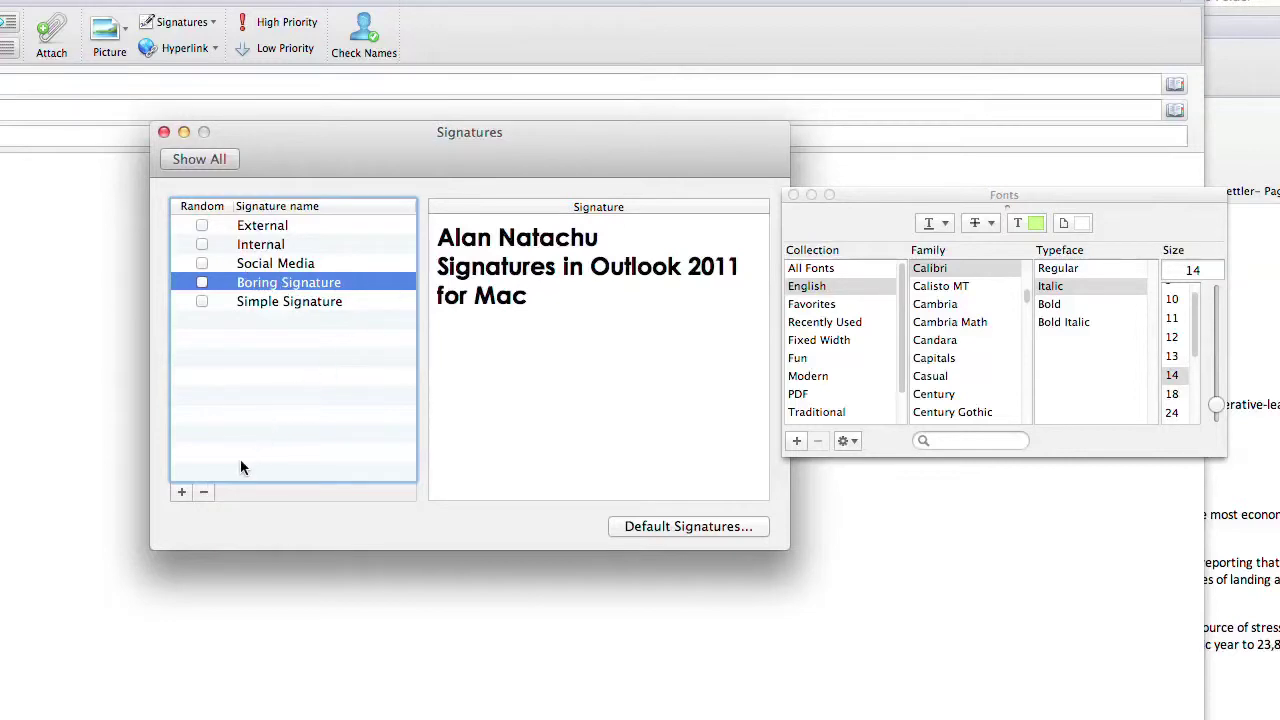
left_click(206, 489)
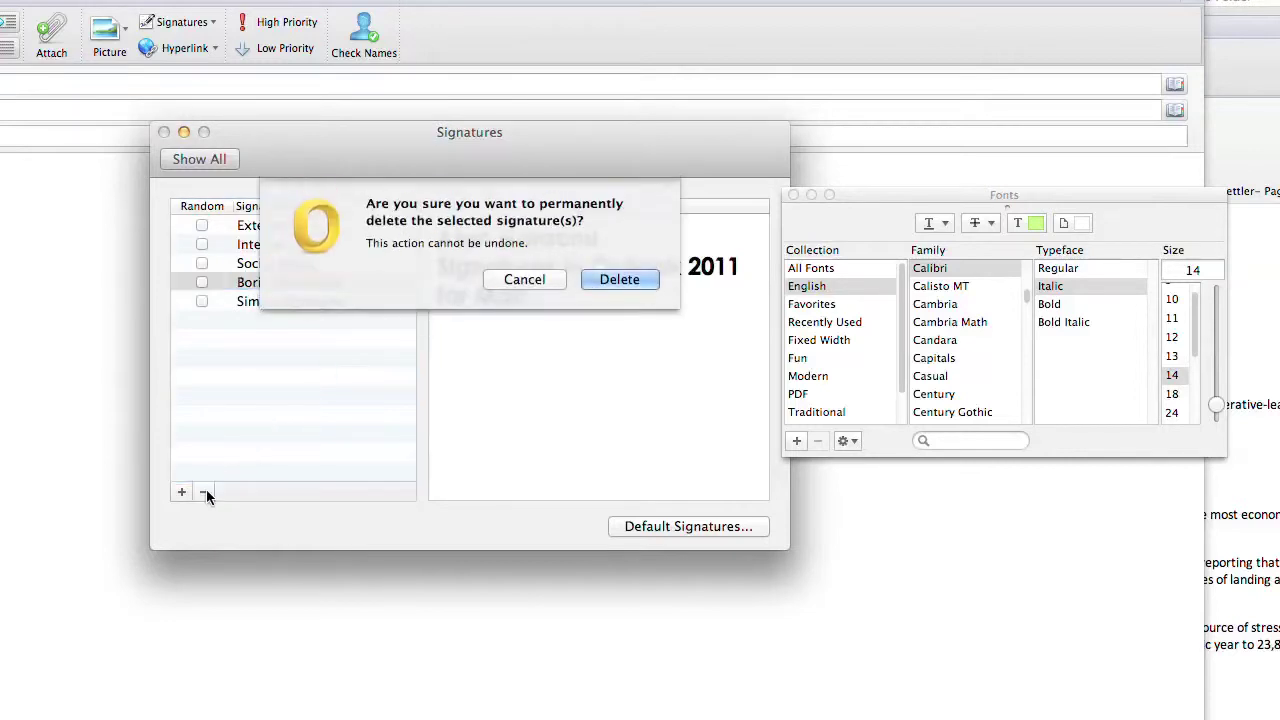
left_click(605, 280)
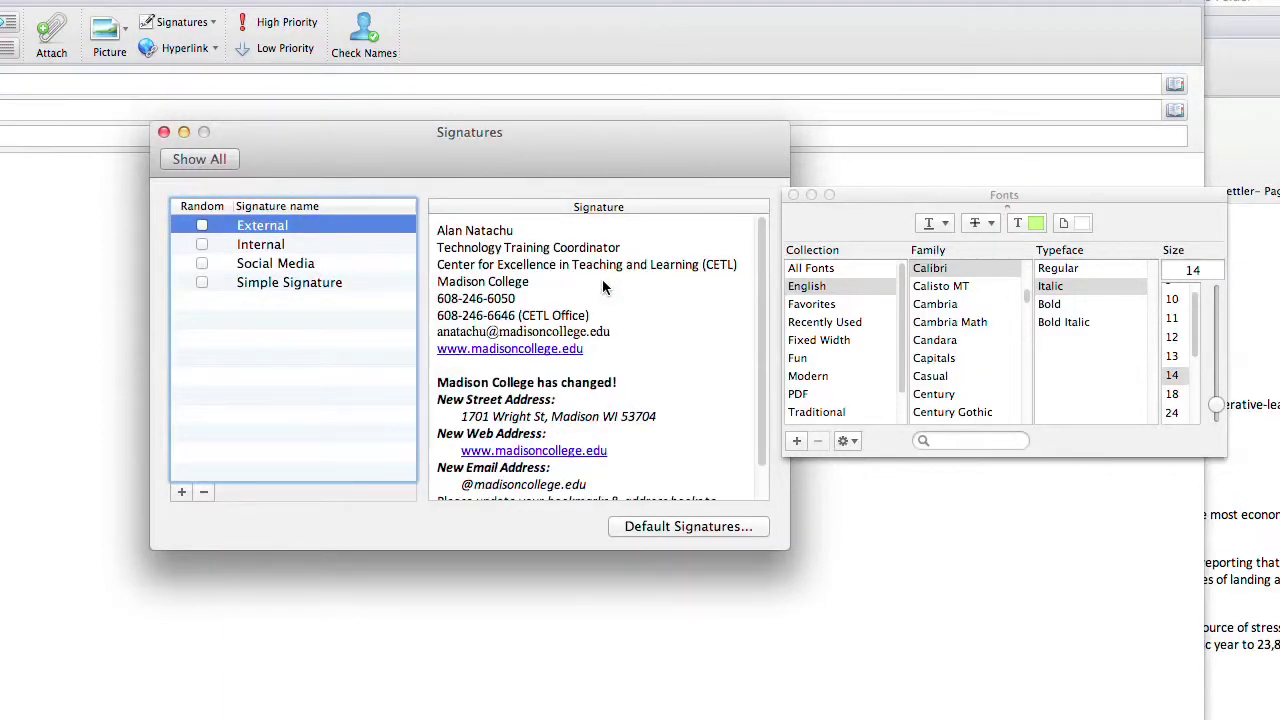
left_click(793, 195)
Close Signatures and type 'Hello world!' on the first line of the blank message.
left_click(164, 132)
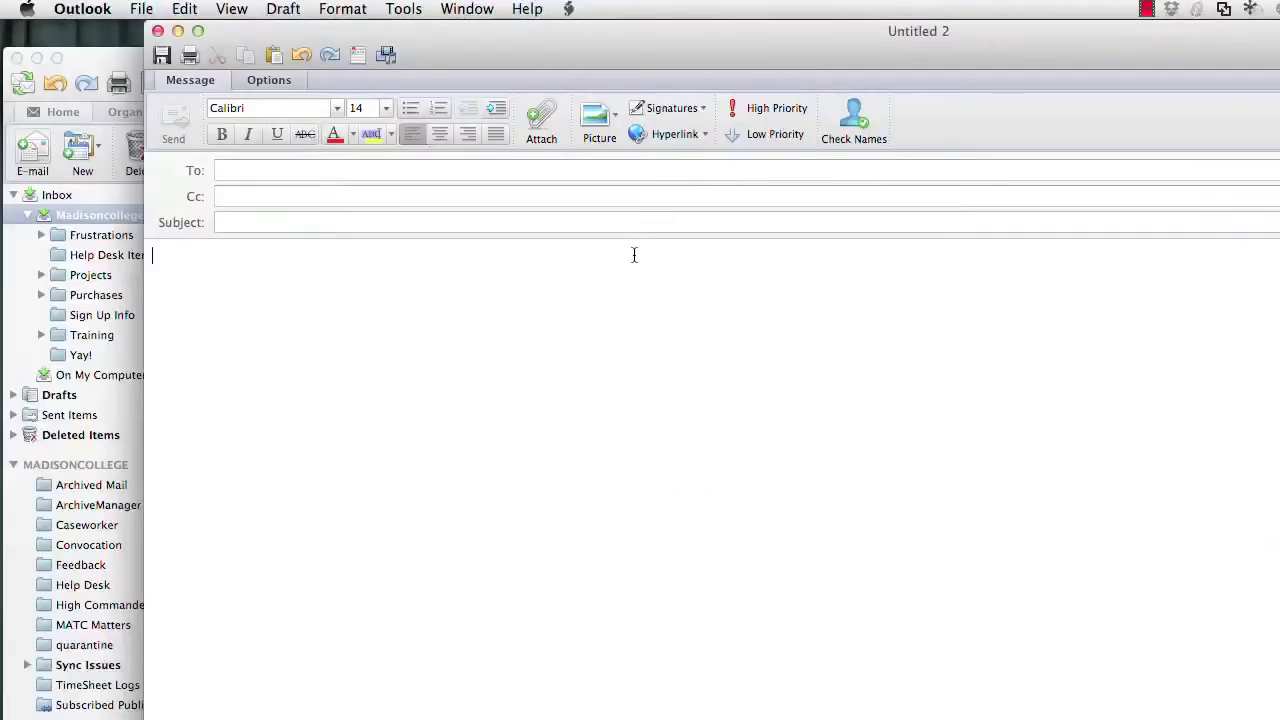
type("Hello world!")
key("Return")
Insert the Simple Signature into the message, then undo the insertion.
left_click(688, 117)
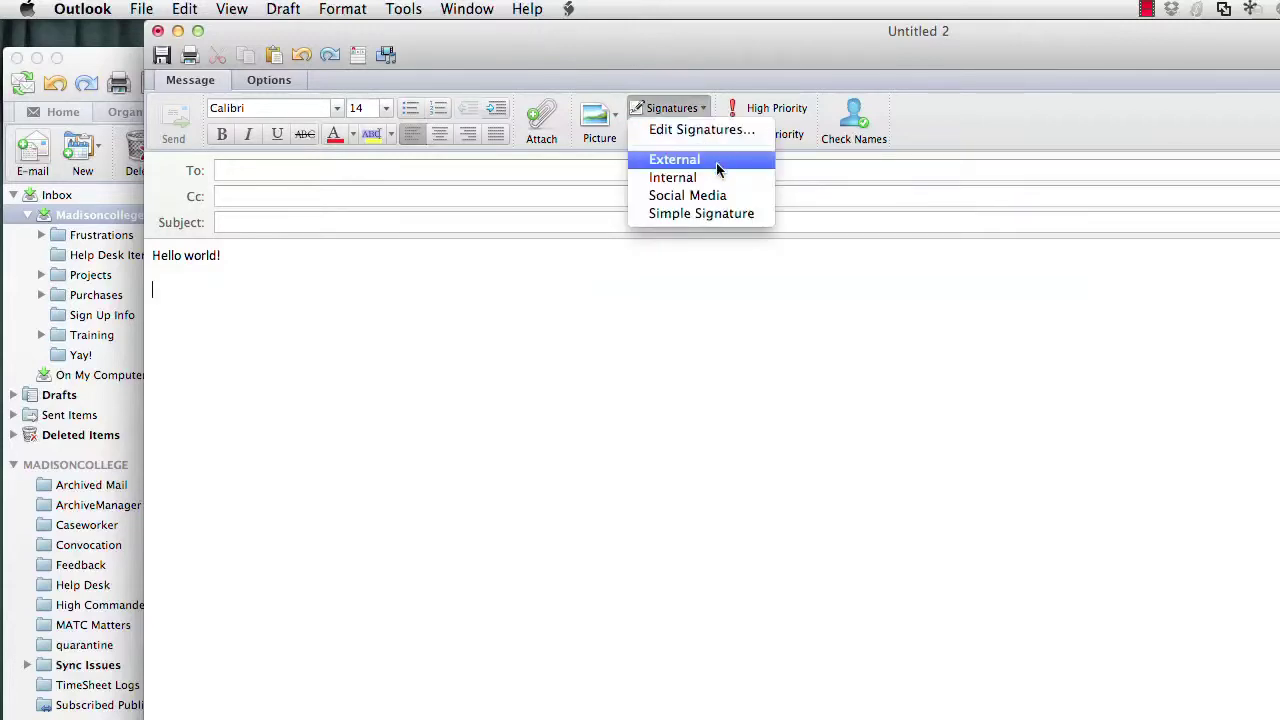
left_click(741, 213)
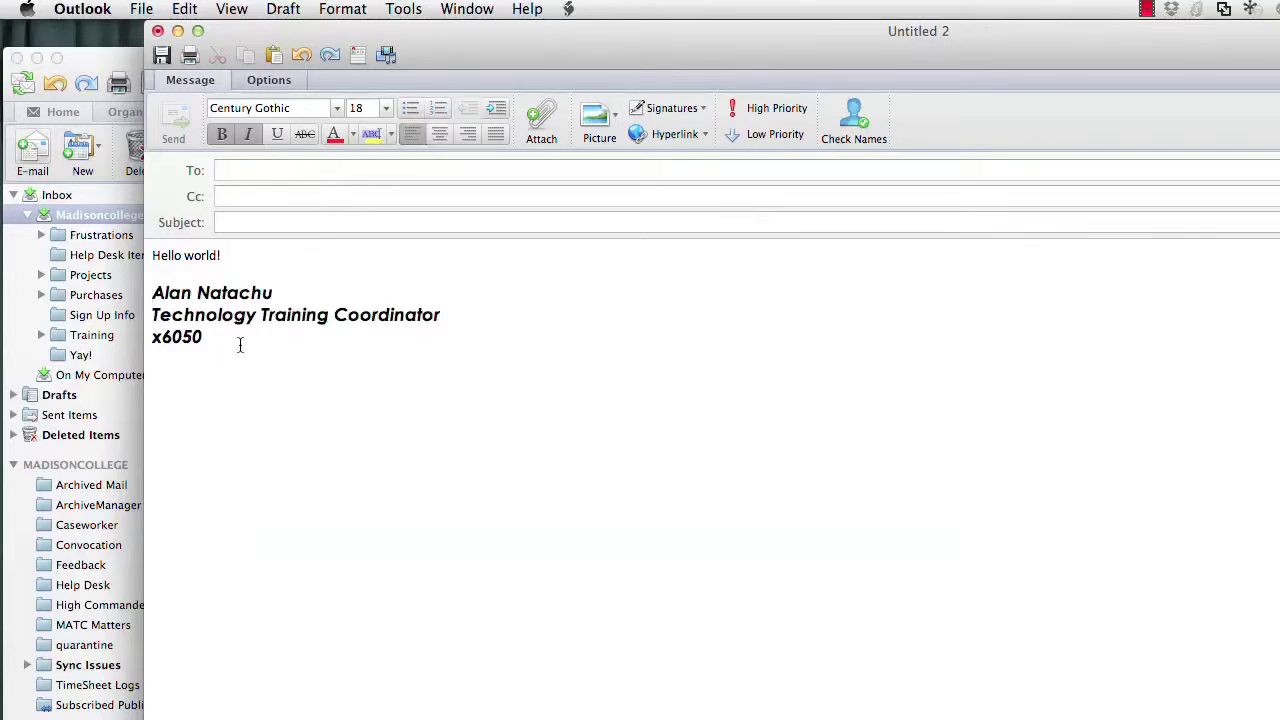
key("super+z")
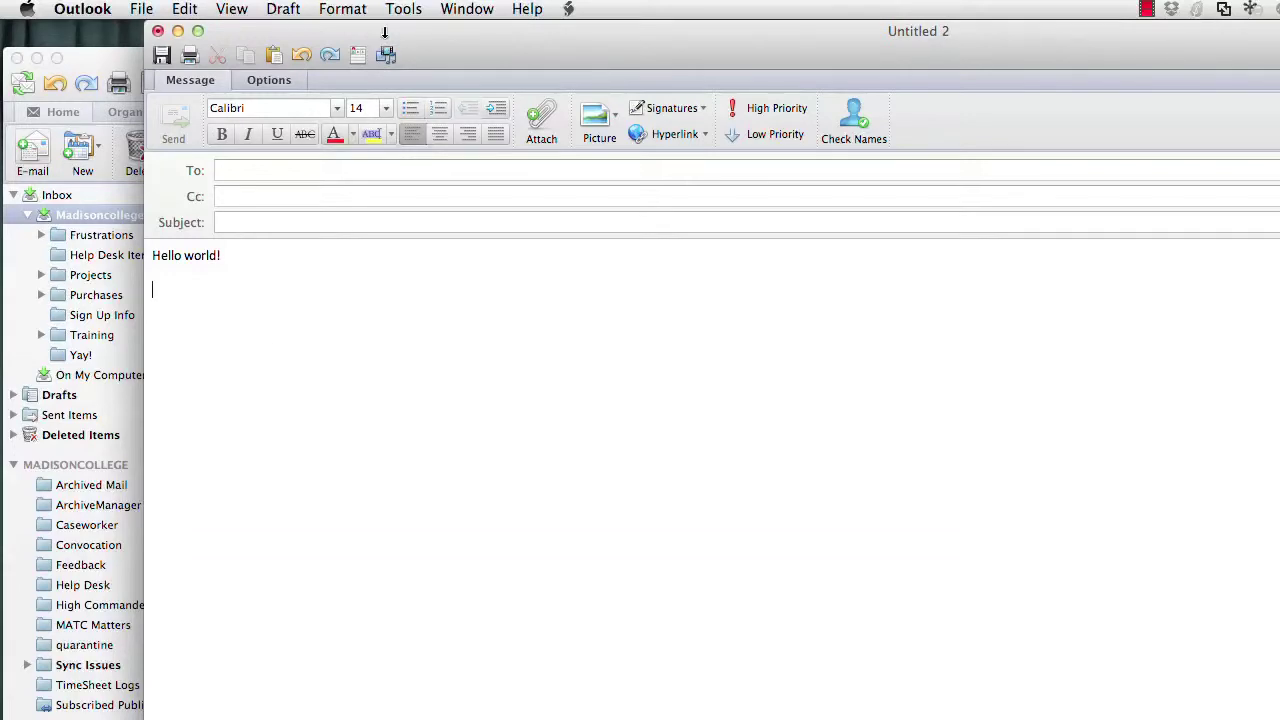
left_click(670, 108)
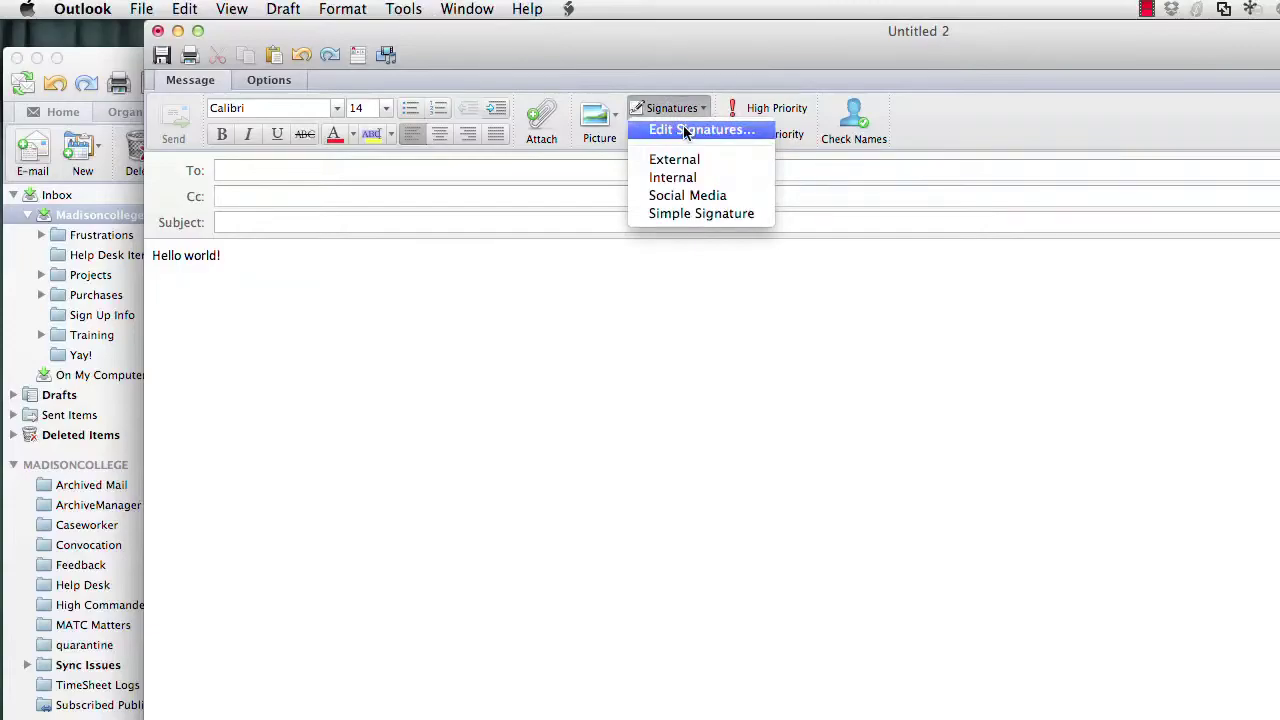
Choose Social Media as the account's default signature in Default Signatures and confirm with OK.
left_click(683, 127)
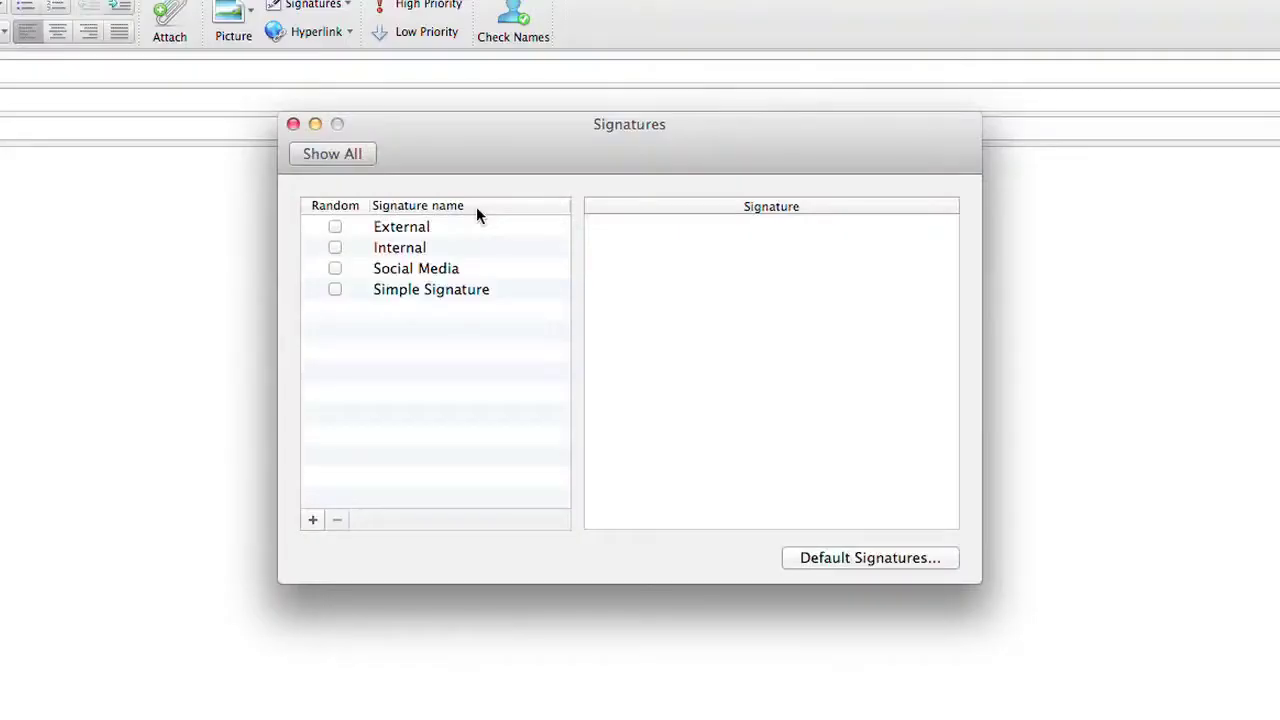
left_click(836, 557)
left_click(696, 229)
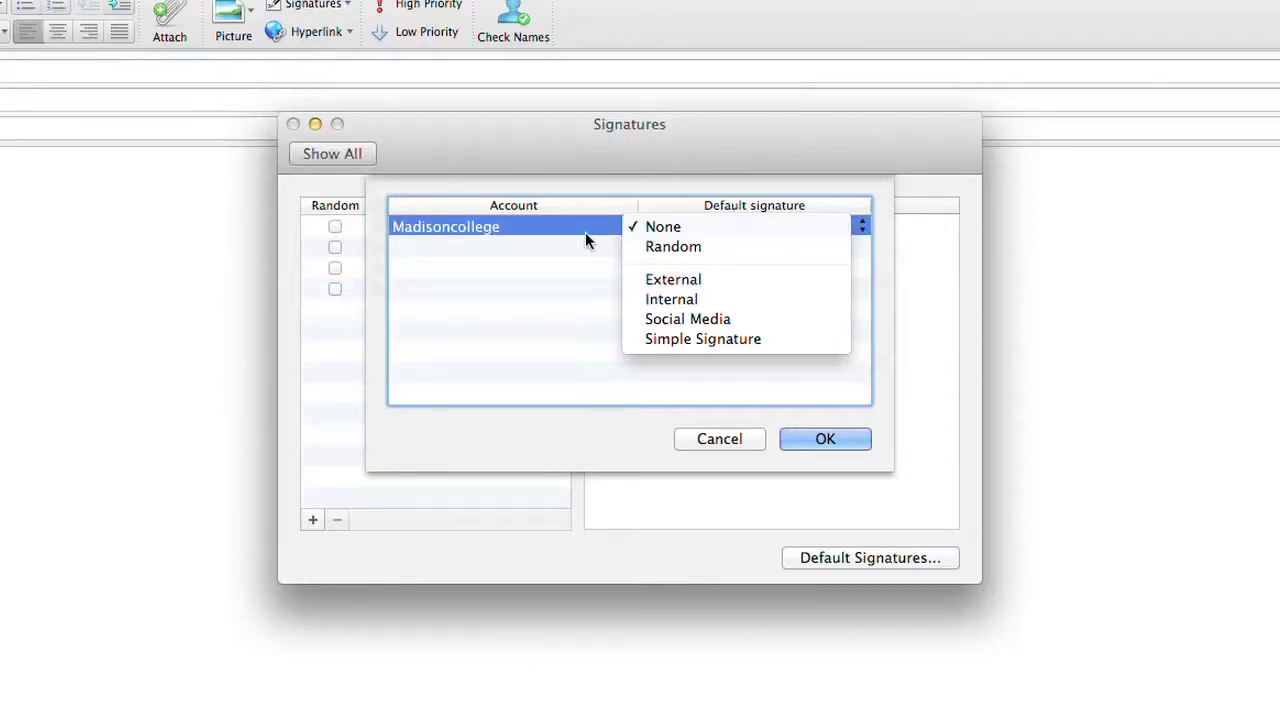
left_click(744, 318)
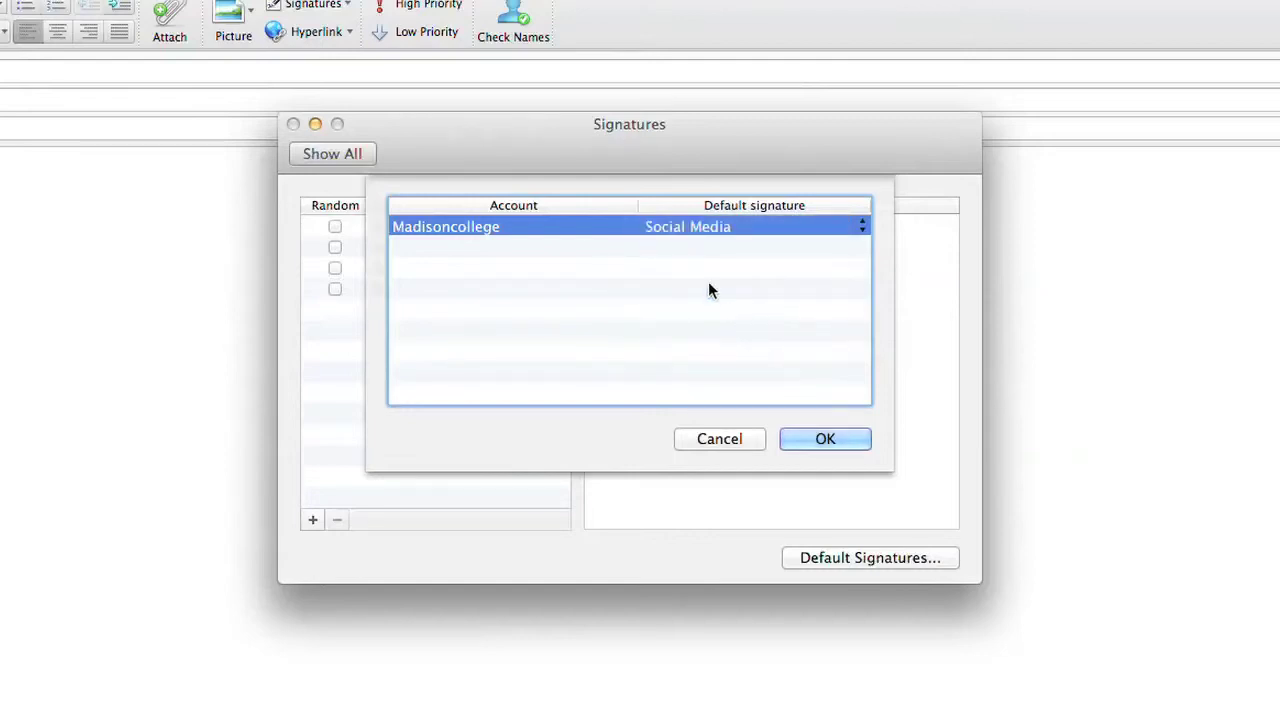
left_click(825, 450)
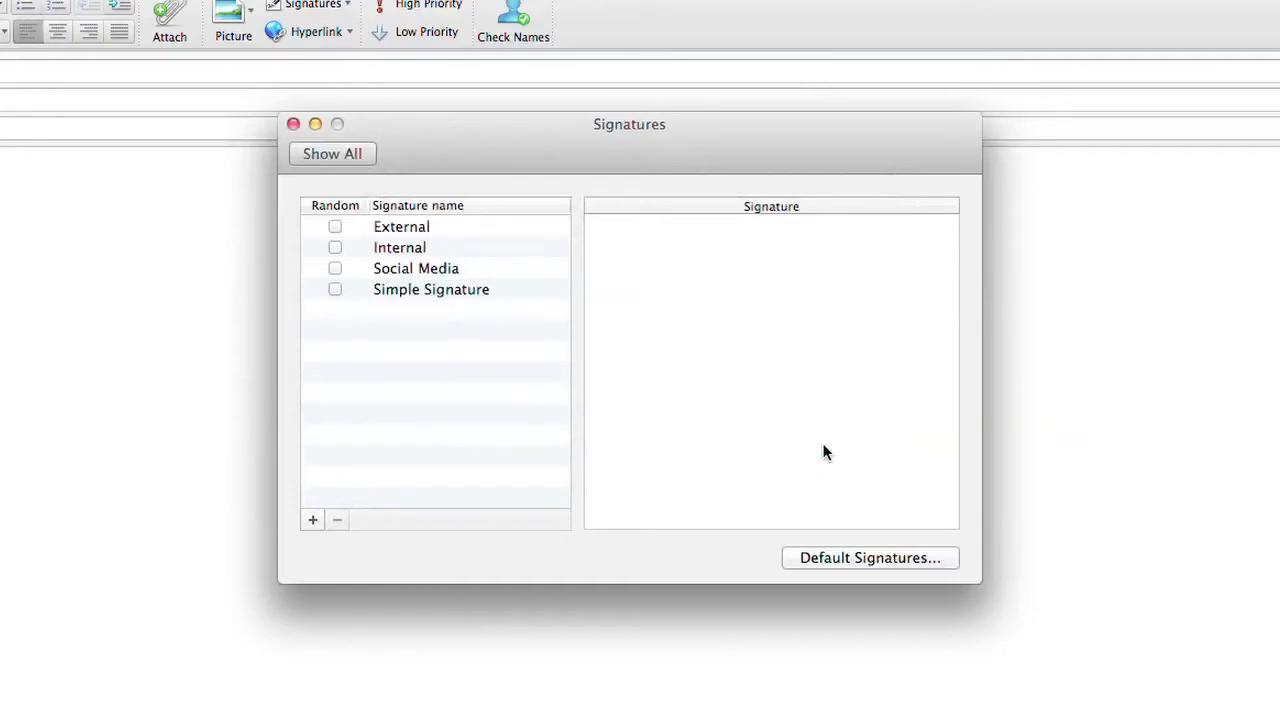
Discard the 'Hello world!' draft and open a new e-mail carrying the Social Media signature.
left_click(293, 124)
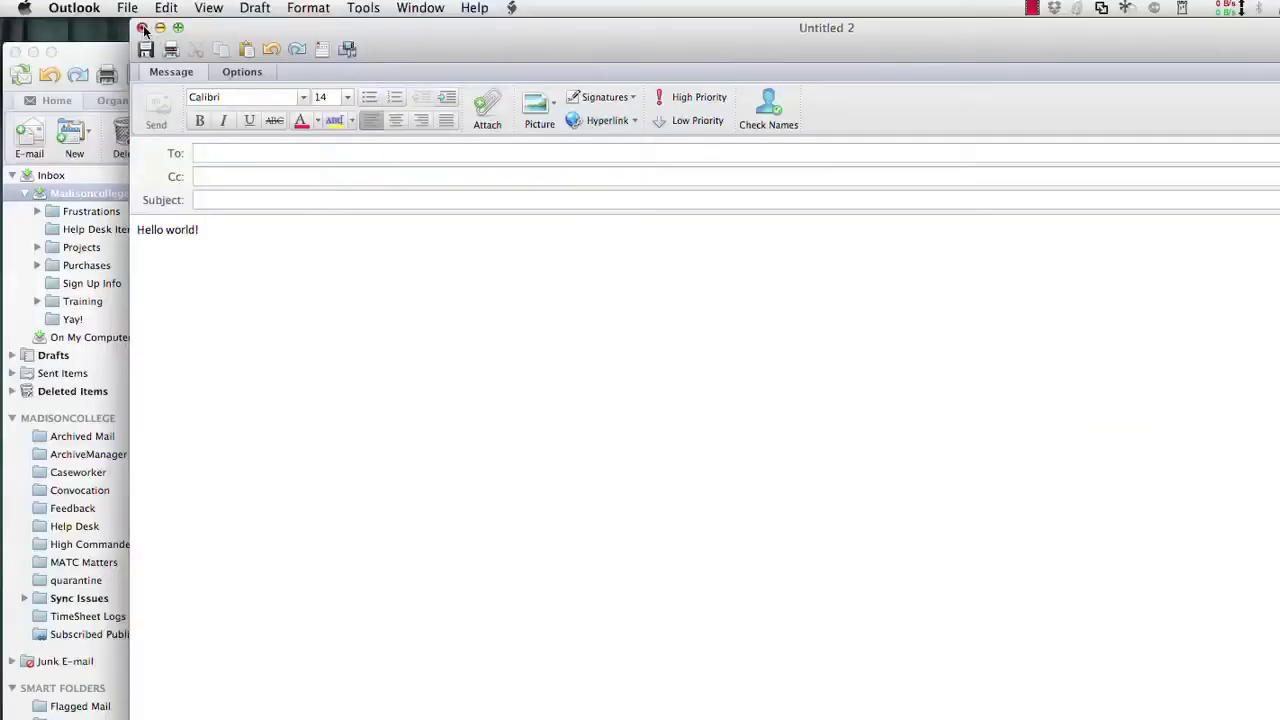
left_click(143, 29)
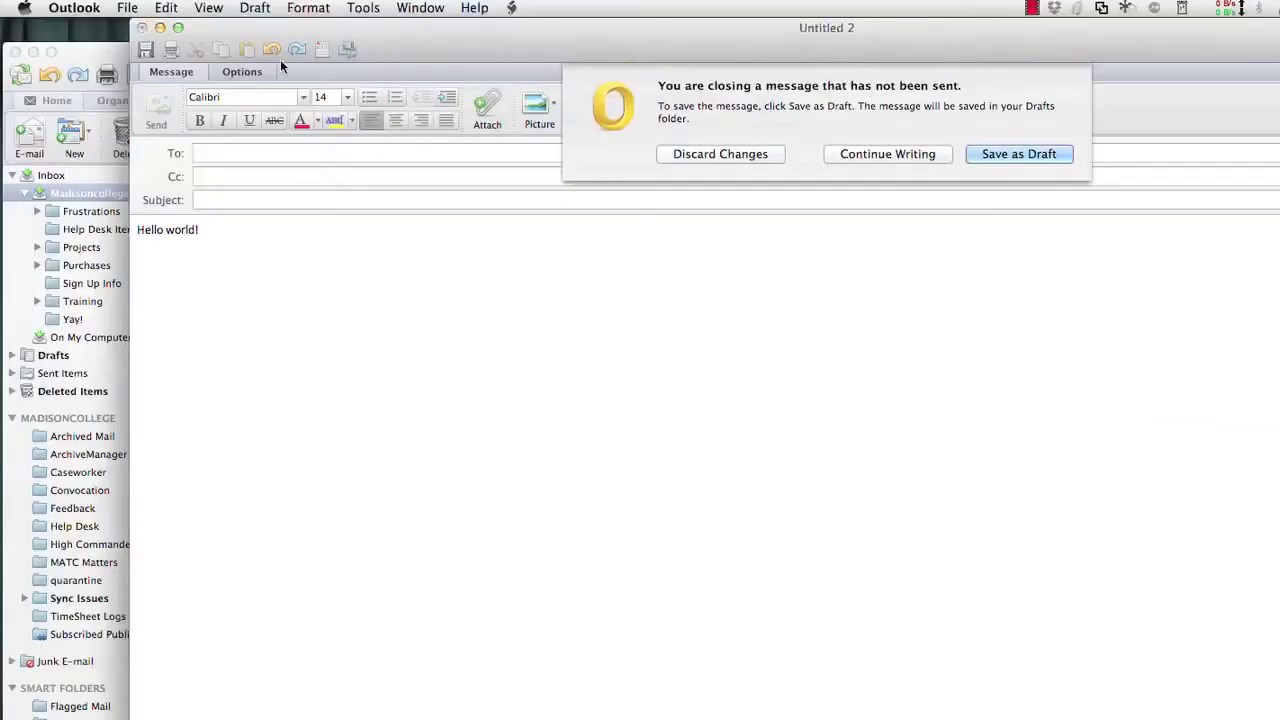
left_click(721, 154)
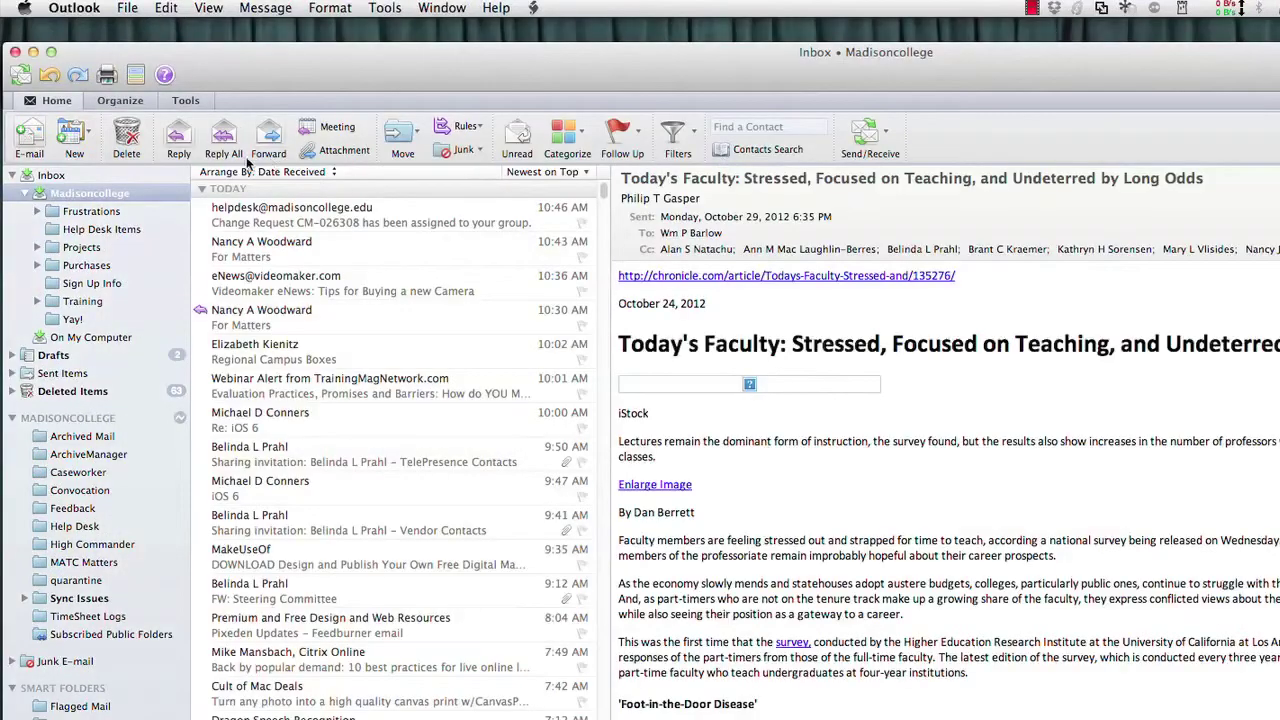
left_click(22, 142)
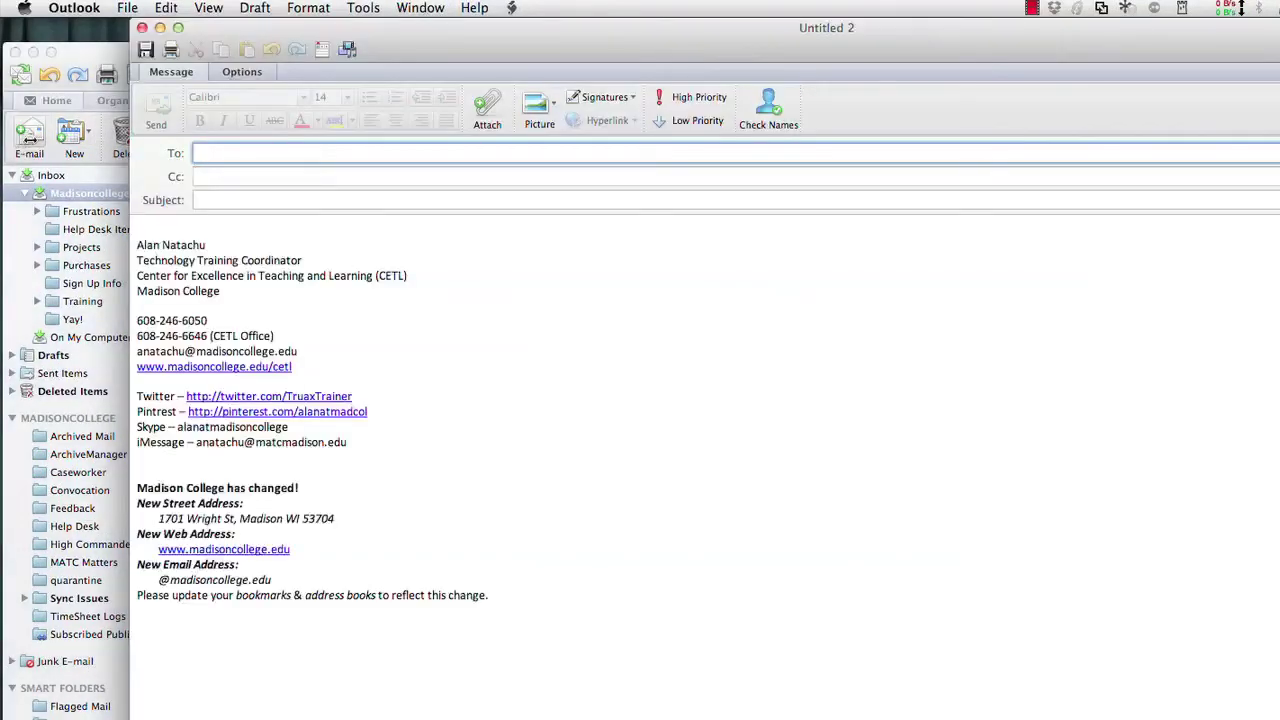